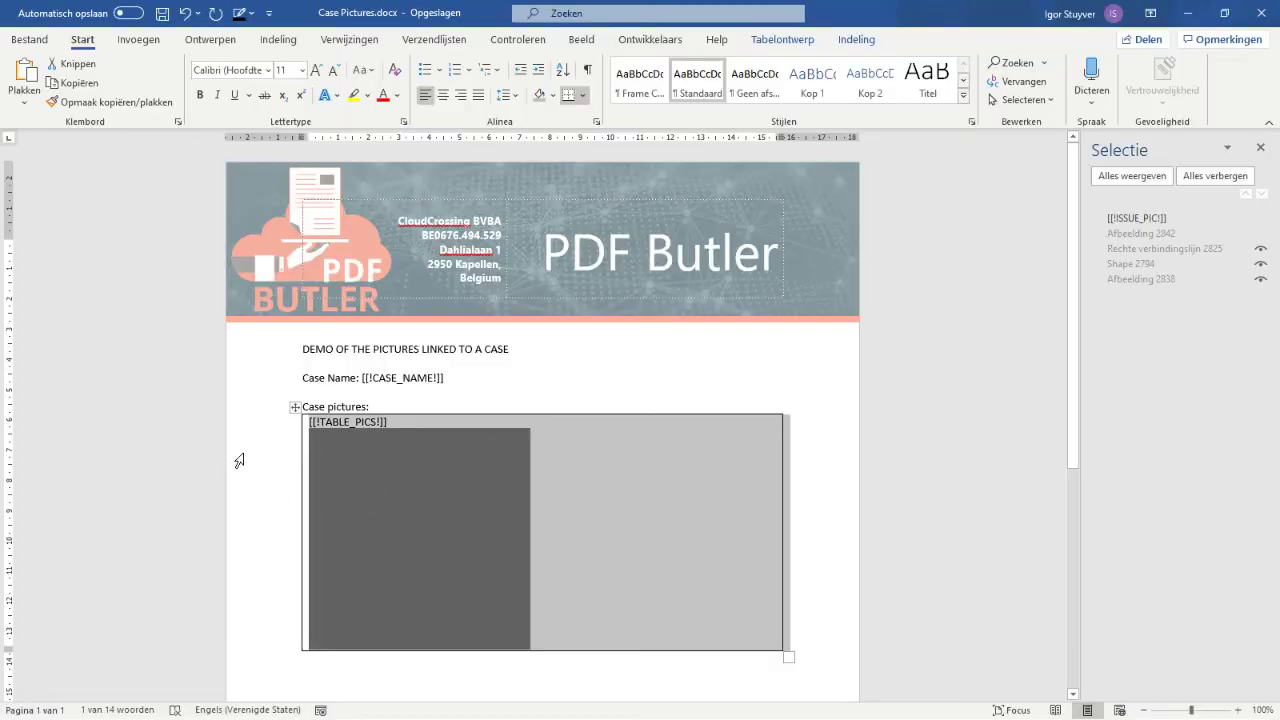
- Select the grey ISSUE_PIC placeholder picture in the Word table, then return to the Salesforce case
{"action": "left_click", "coordinate": [424, 472]}
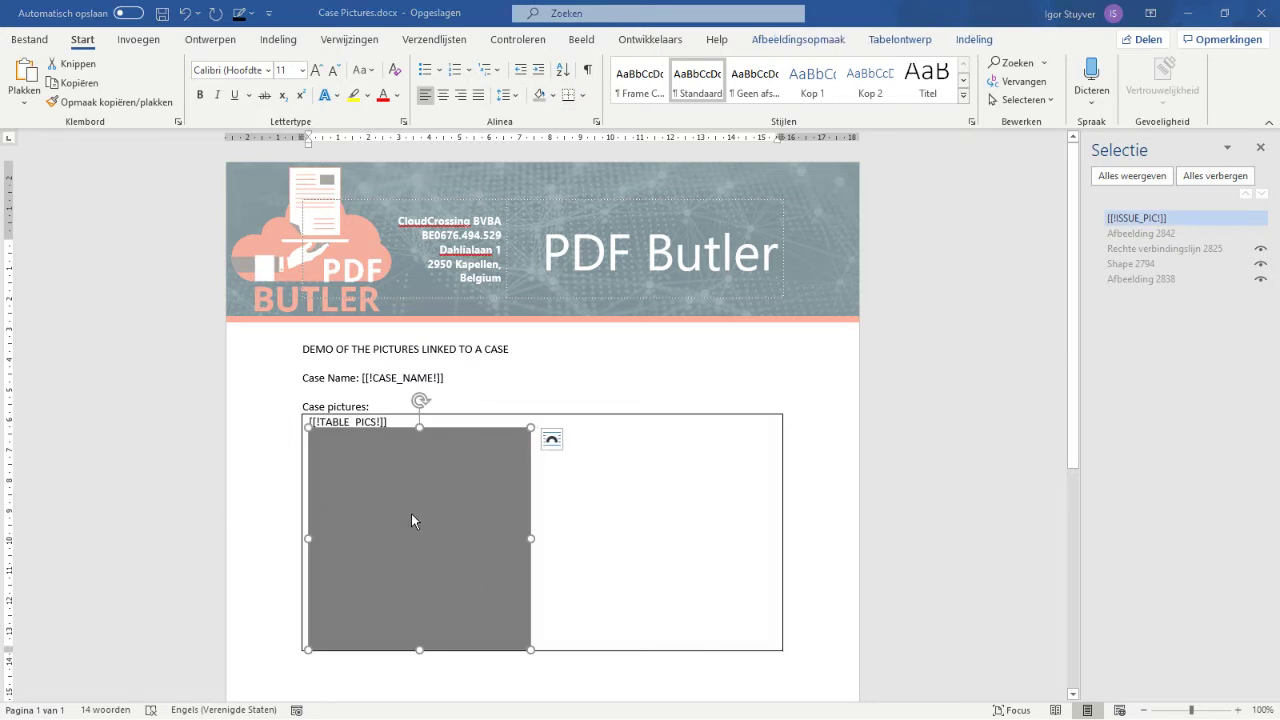
{"action": "key", "text": "alt+Tab"}
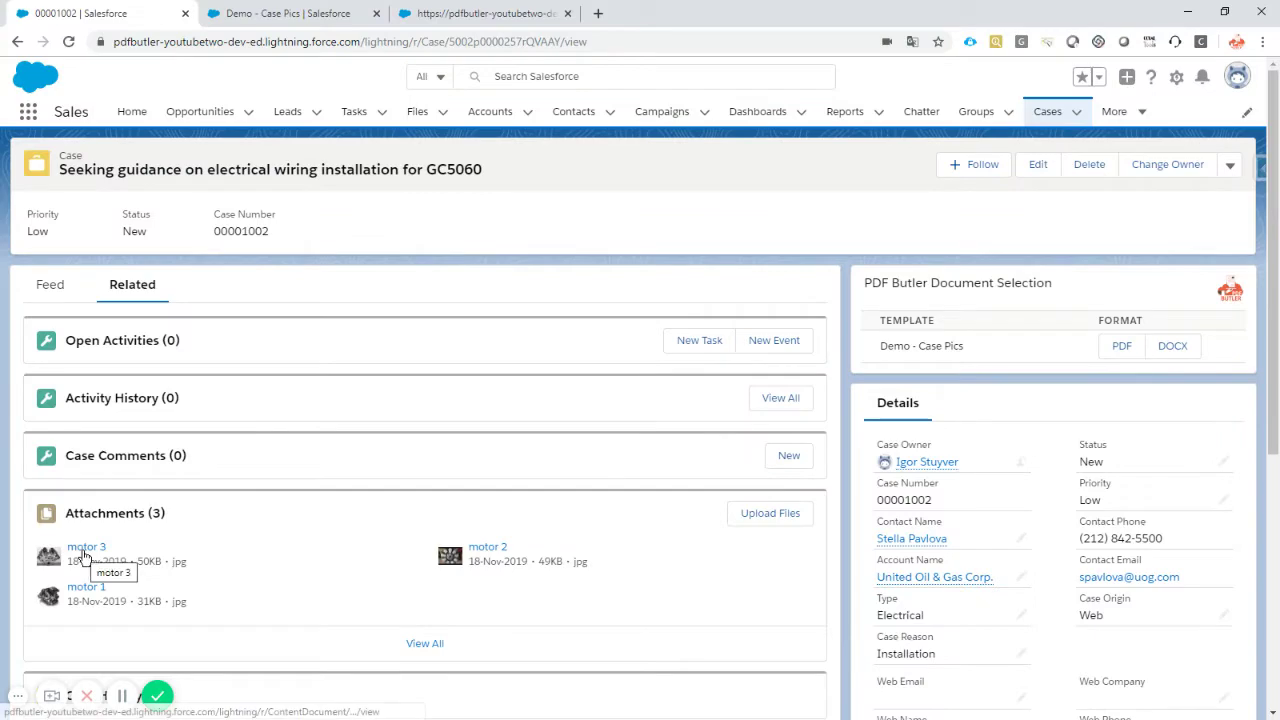
{"action": "left_click", "coordinate": [85, 595]}
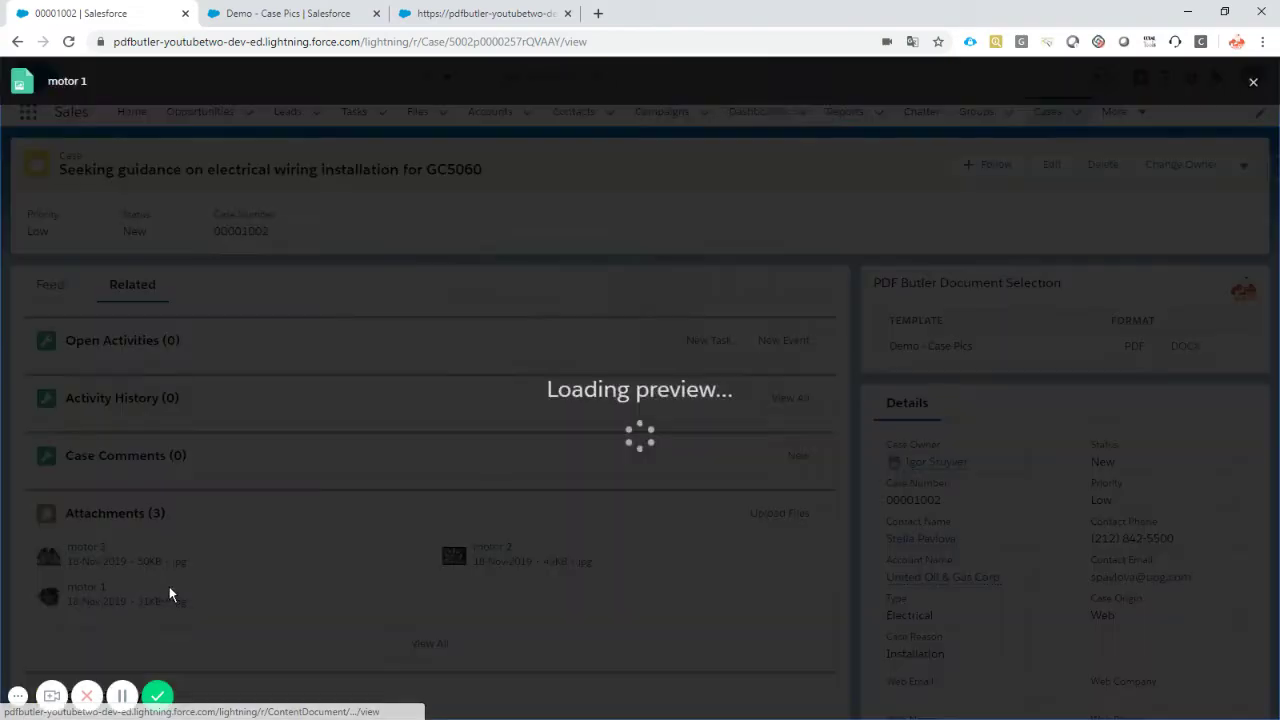
{"action": "left_click", "coordinate": [1251, 84]}
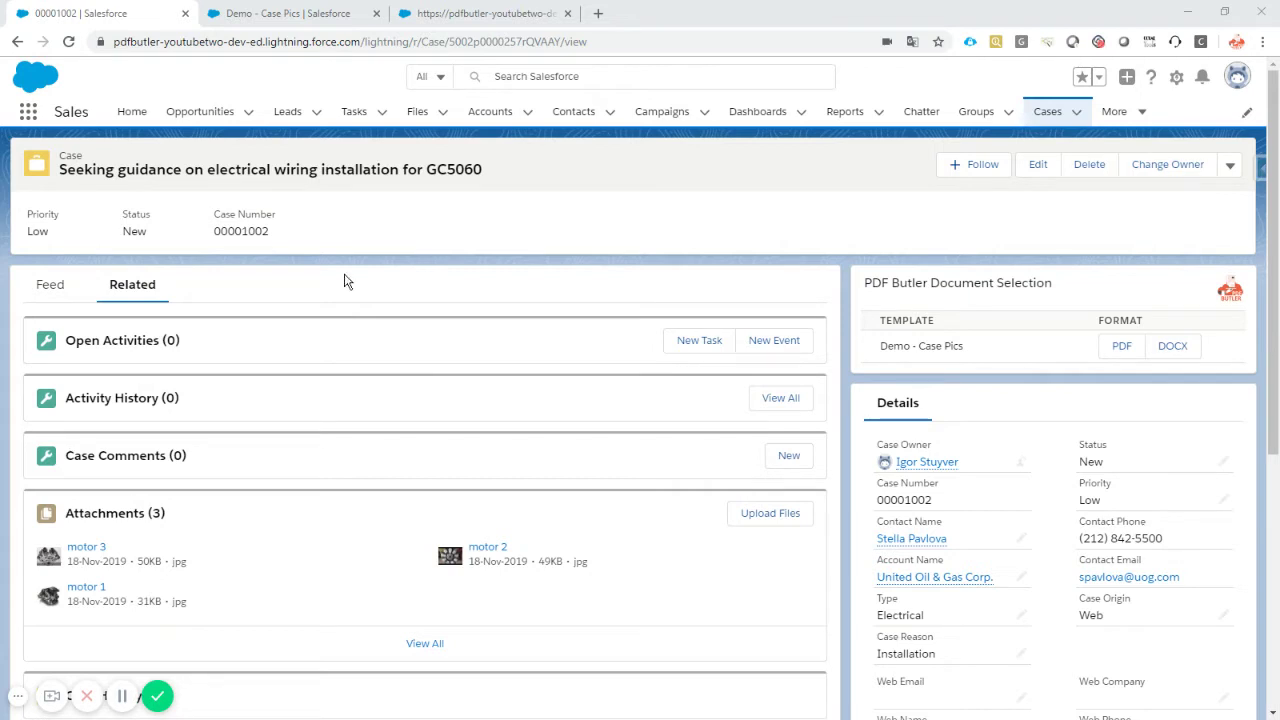
- From the Demo - Case Pics doc config, start a new data source of kind SOQL
{"action": "left_click", "coordinate": [271, 13]}
{"action": "left_click", "coordinate": [306, 119]}
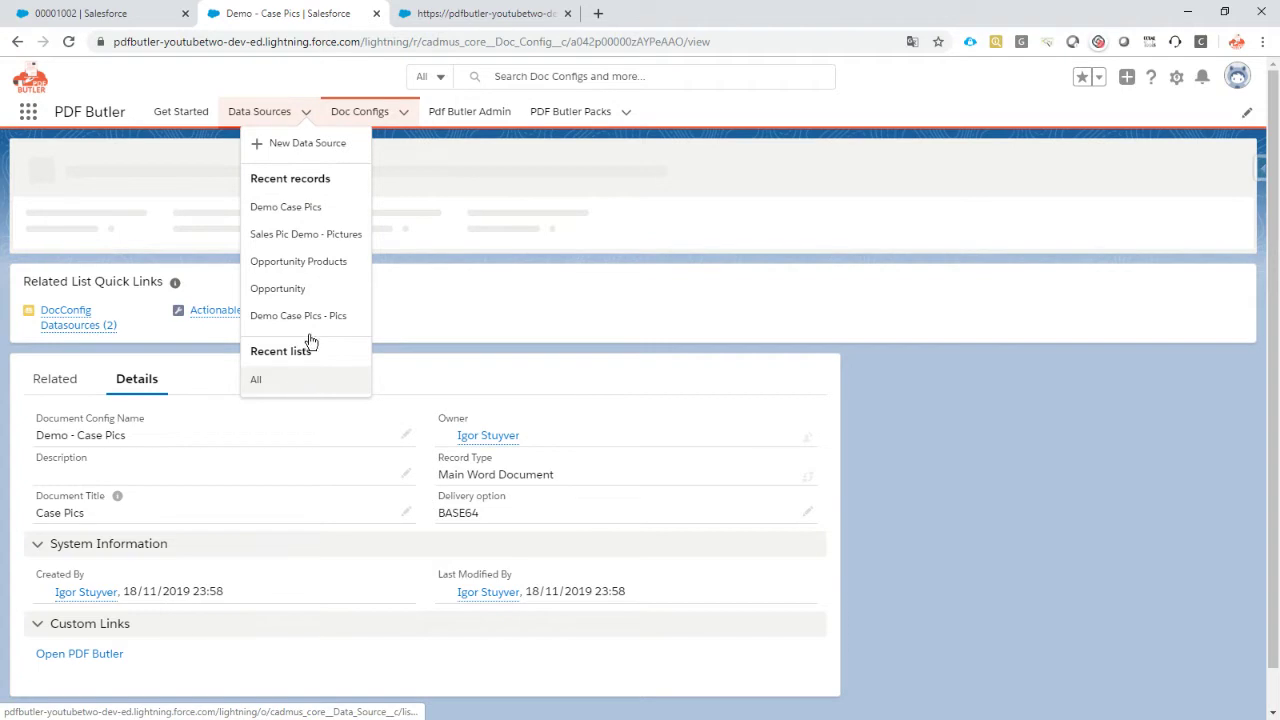
{"action": "left_click", "coordinate": [312, 142]}
{"action": "left_click", "coordinate": [598, 432]}
{"action": "left_click", "coordinate": [937, 518]}
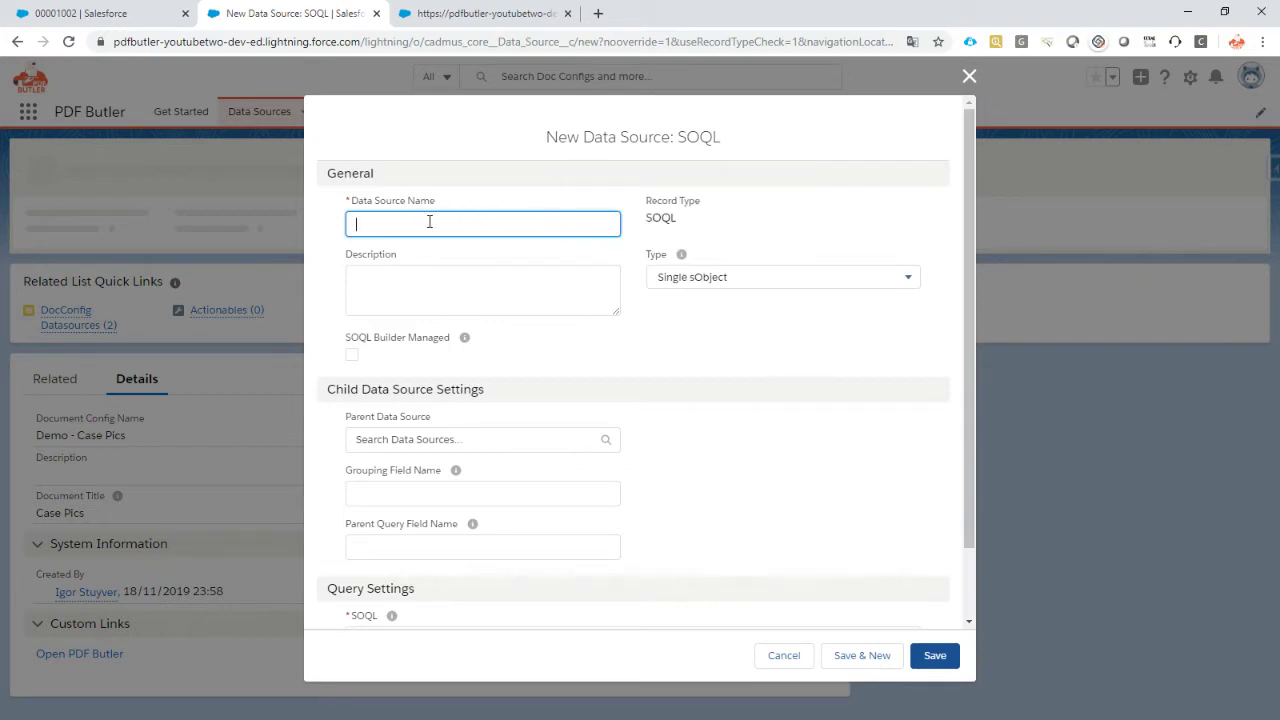
- Name it 'Demo Case - All Files', set type to List of sObjects, and save
{"action": "type", "text": "Demo Case - All Files"}
{"action": "left_click", "coordinate": [686, 279]}
{"action": "left_click", "coordinate": [700, 340]}
{"action": "left_click", "coordinate": [934, 655]}
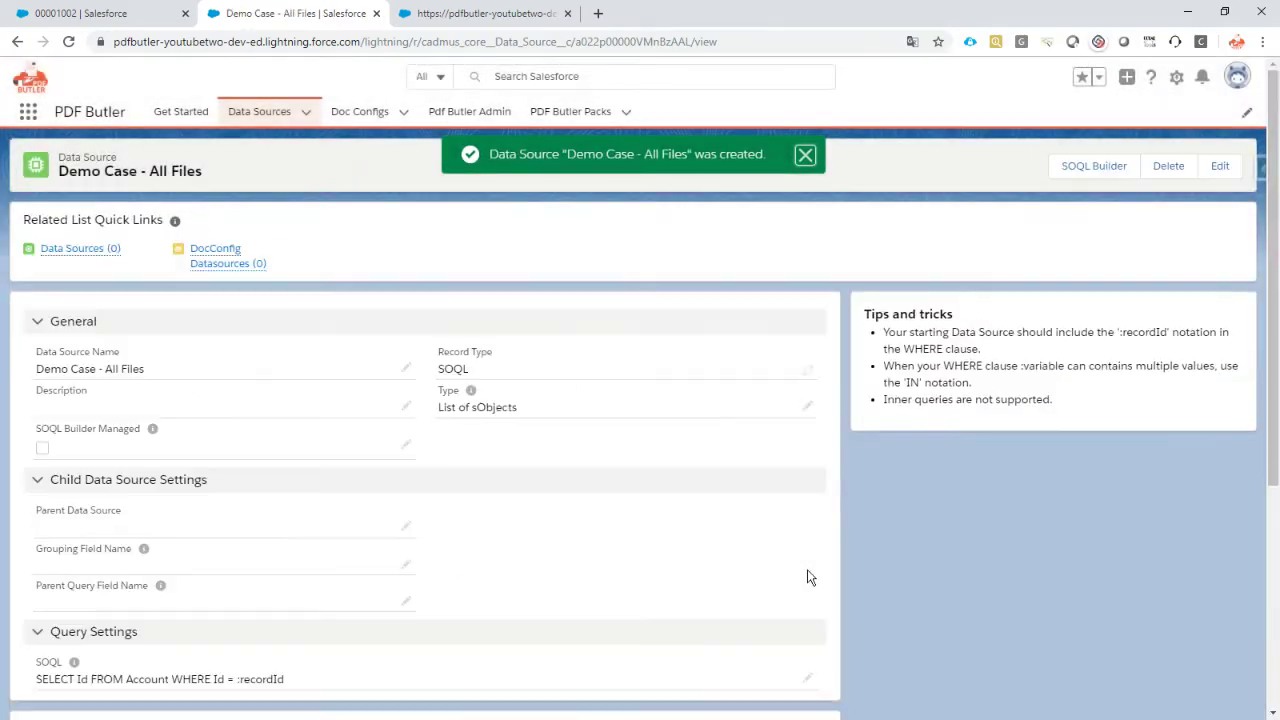
- Open the SOQL Builder and switch the object list to show API names
{"action": "left_click", "coordinate": [1093, 167]}
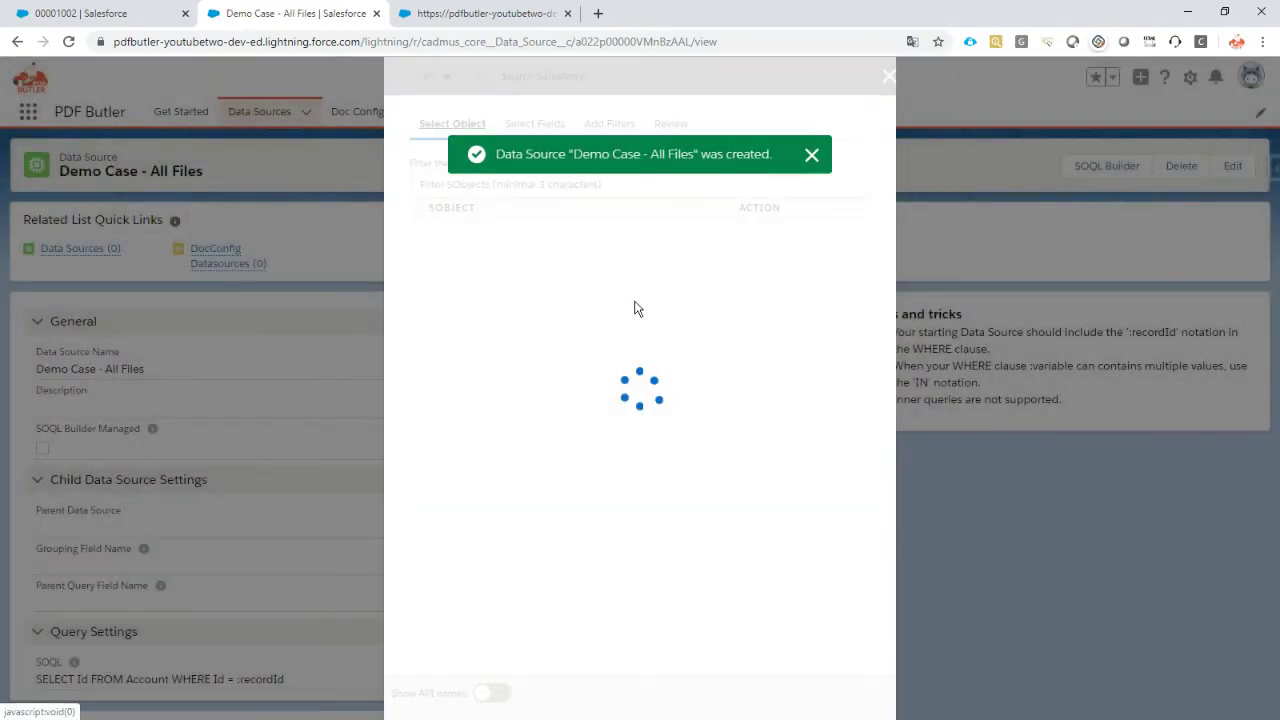
{"action": "left_click", "coordinate": [811, 155]}
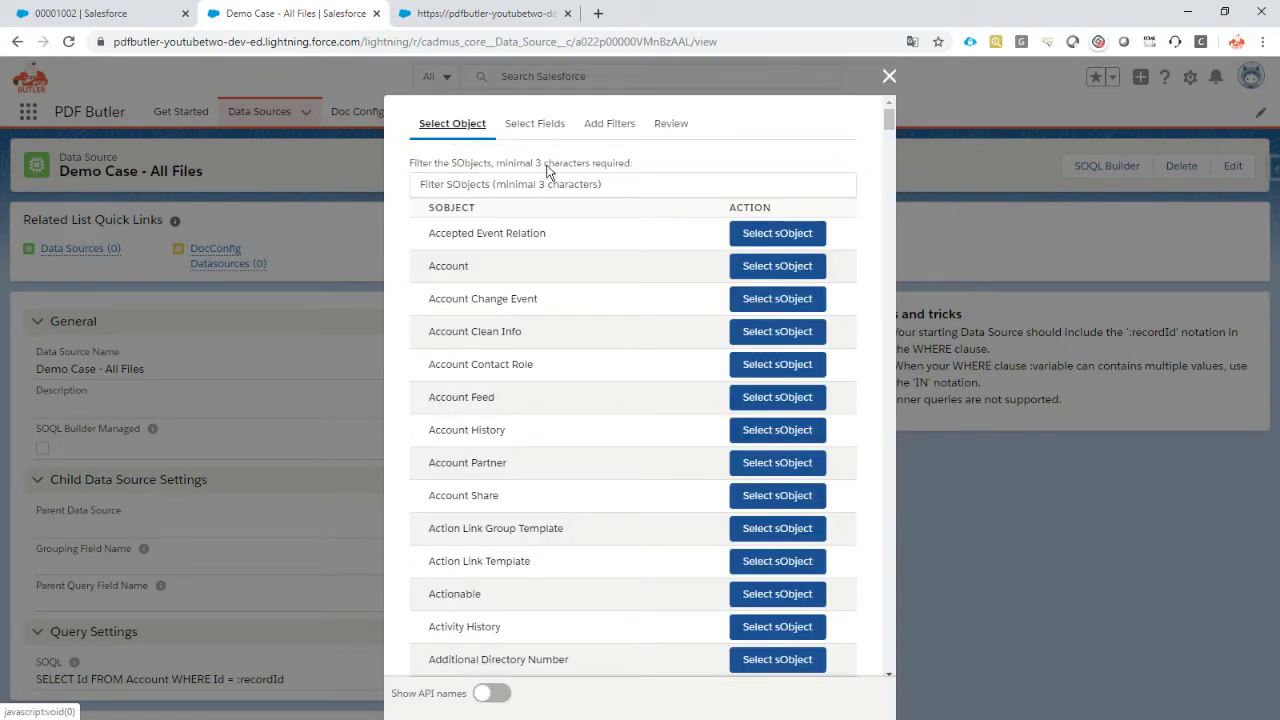
{"action": "left_click", "coordinate": [516, 180]}
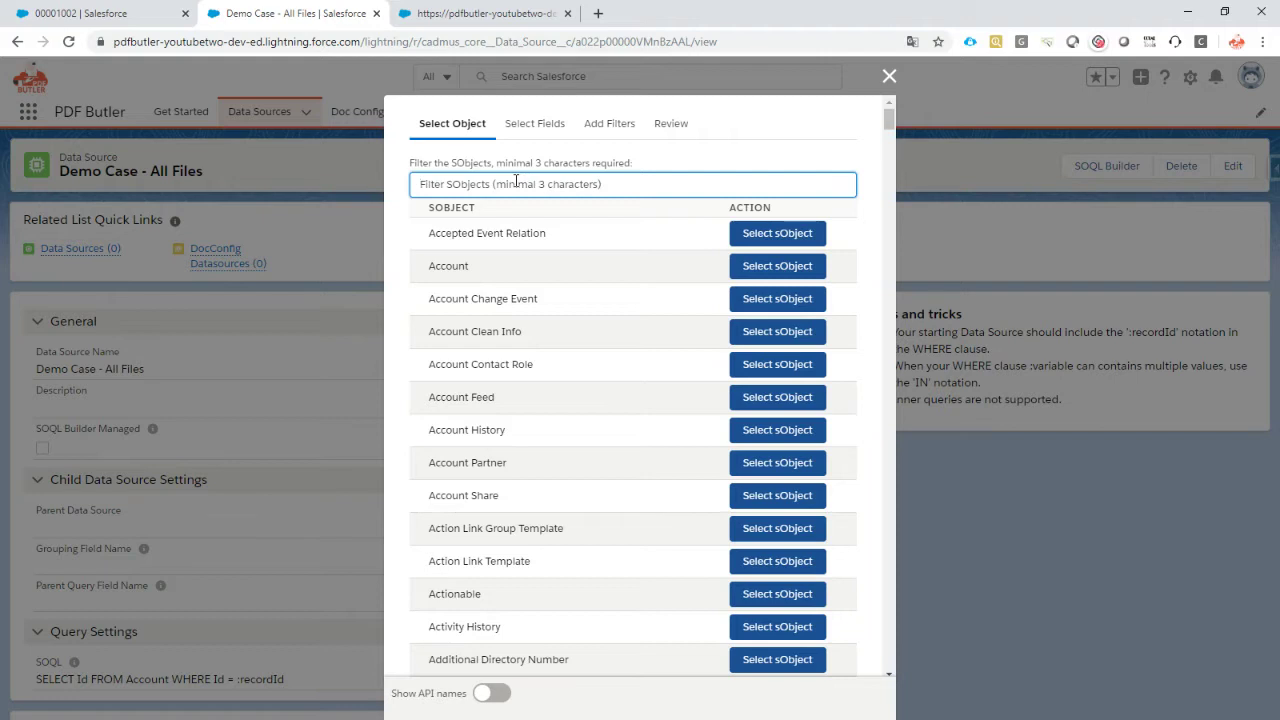
{"action": "left_click", "coordinate": [492, 692]}
- Filter objects by 'content' and select ContentDocumentLink as the query's sObject
{"action": "left_click", "coordinate": [480, 183]}
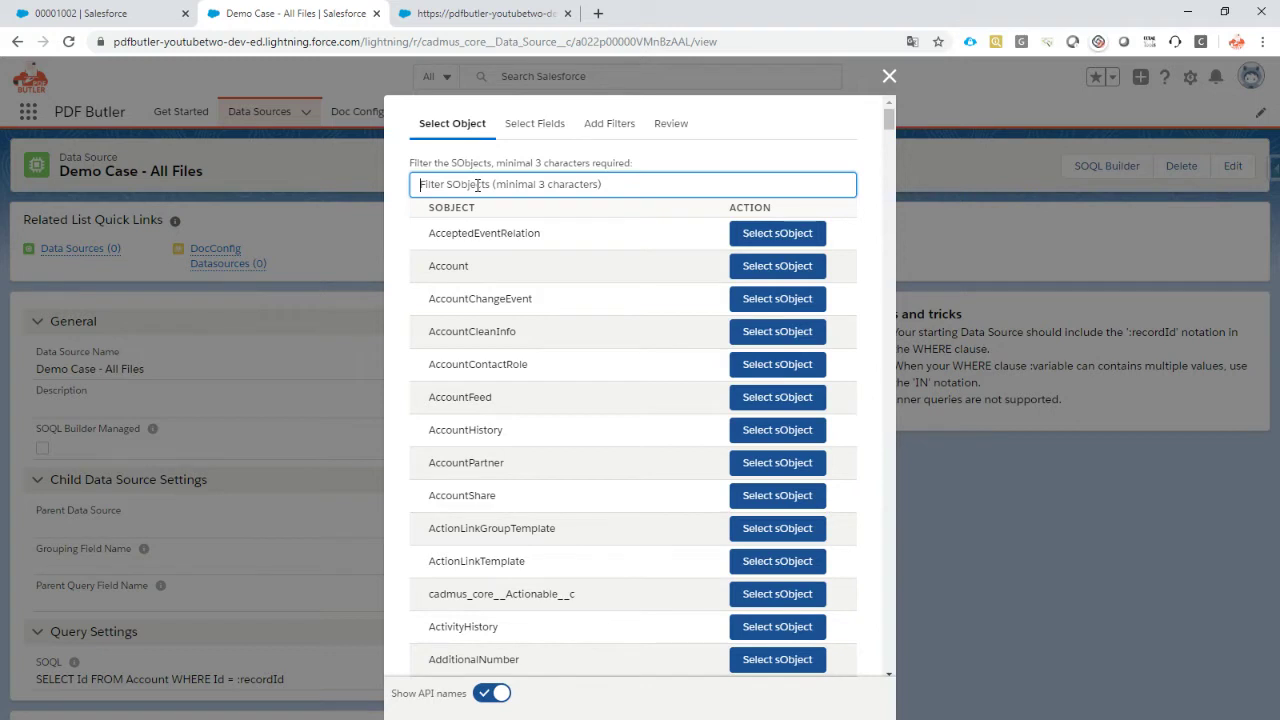
{"action": "type", "text": "content"}
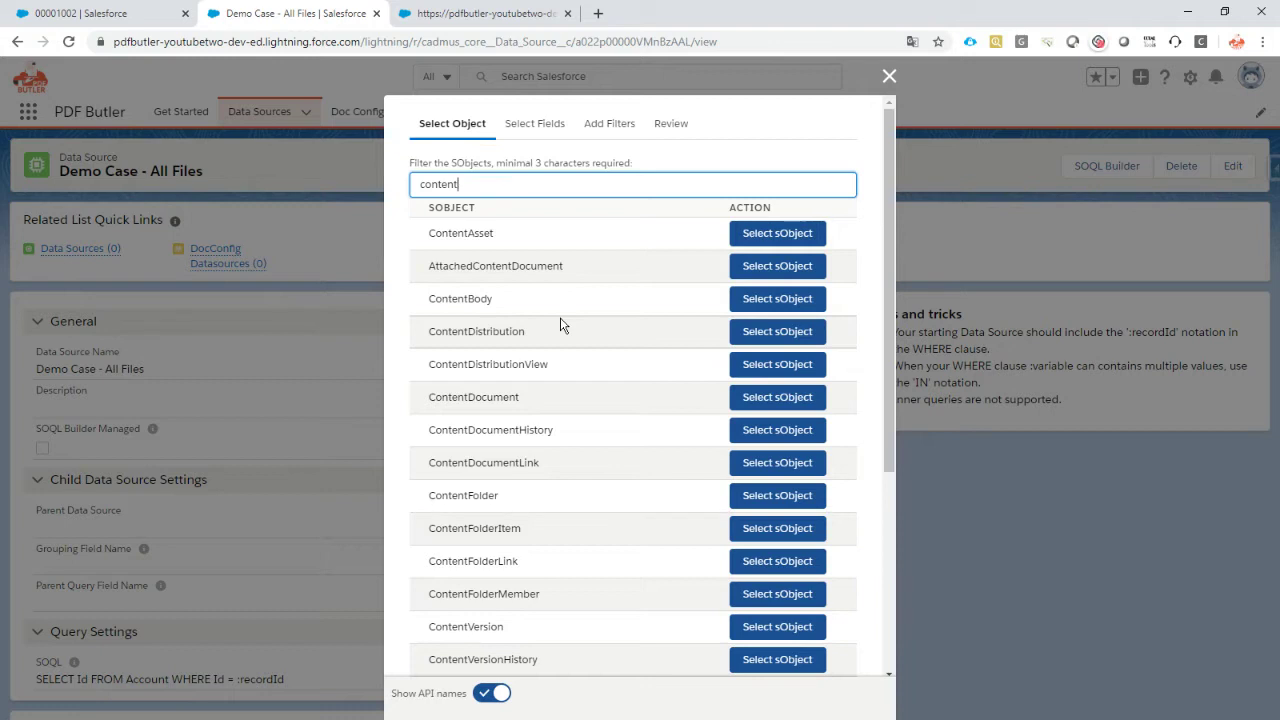
{"action": "left_click", "coordinate": [467, 463]}
{"action": "double_click", "coordinate": [504, 464]}
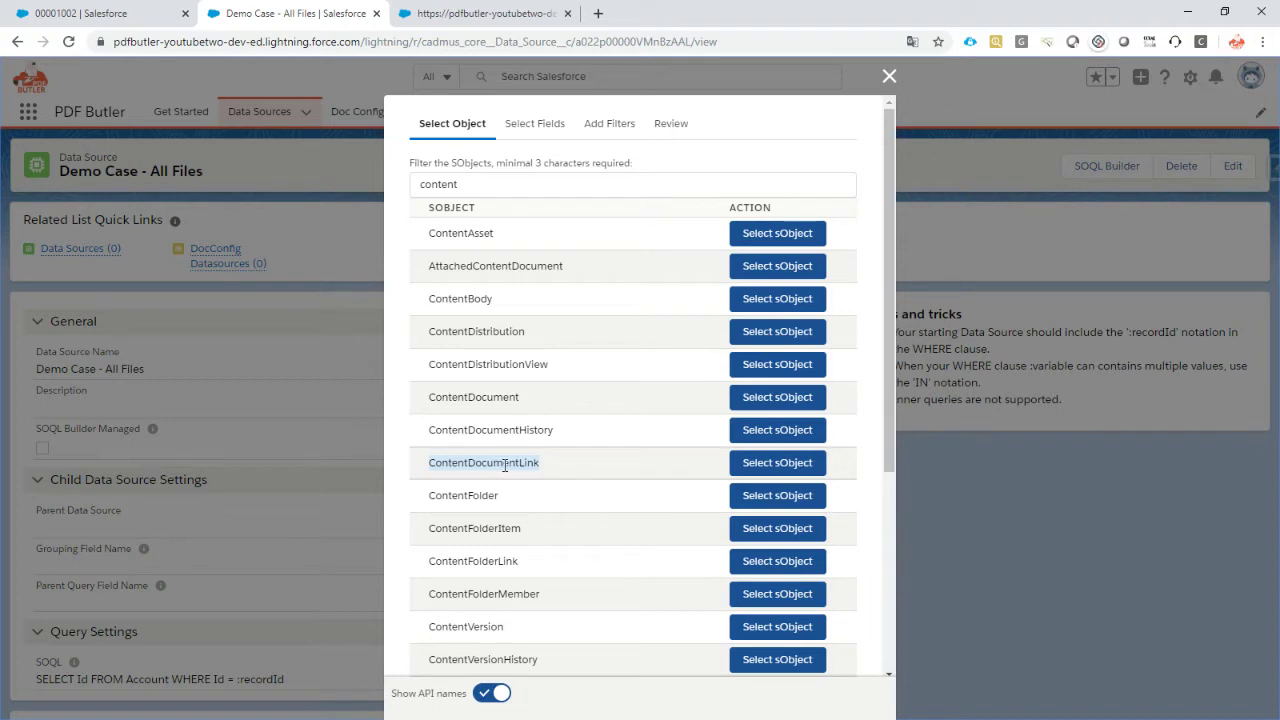
{"action": "left_click", "coordinate": [745, 467]}
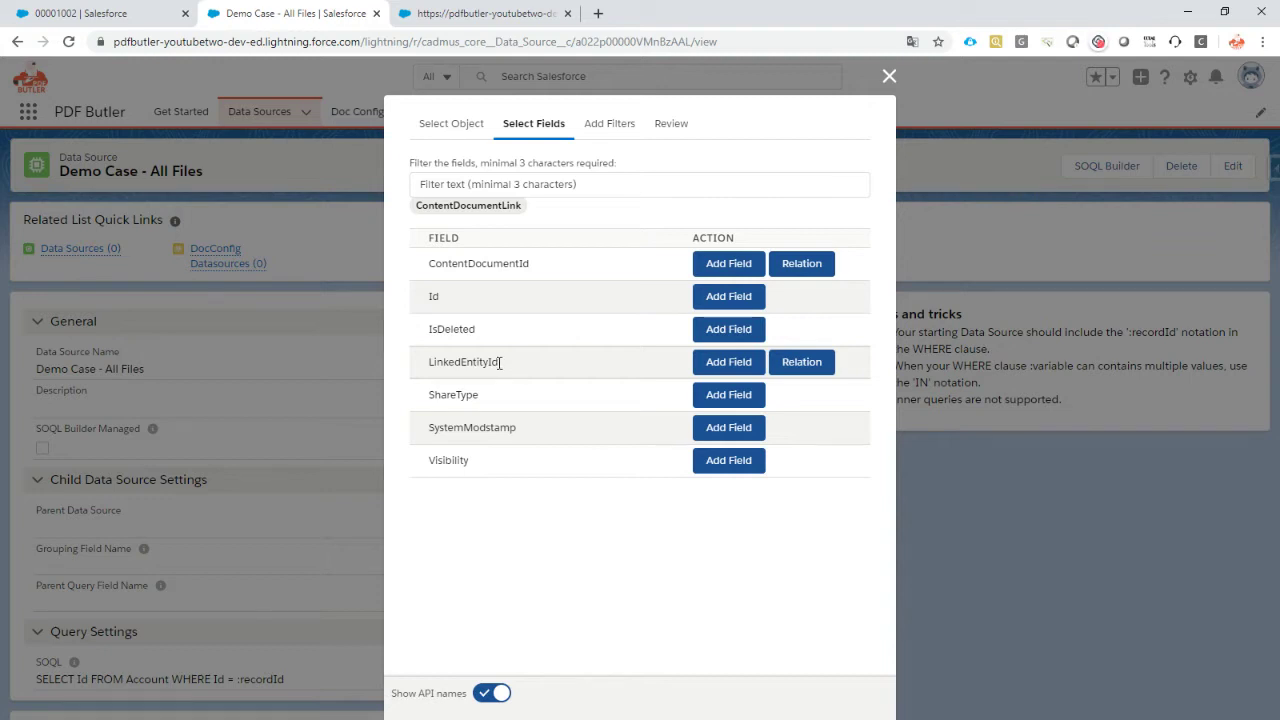
- Add LinkedEntityId and ContentDocument.LatestPublishedVersionId to the query fields, then go to filters
{"action": "left_click", "coordinate": [713, 371]}
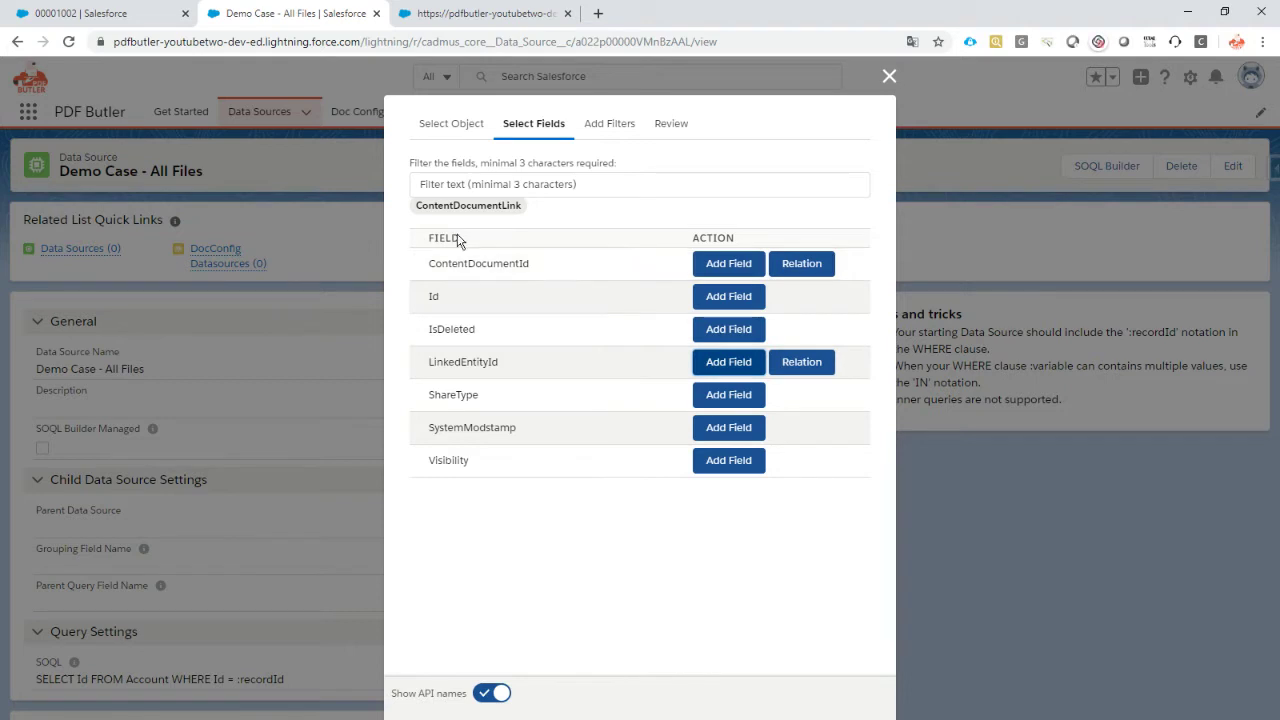
{"action": "left_click", "coordinate": [808, 268]}
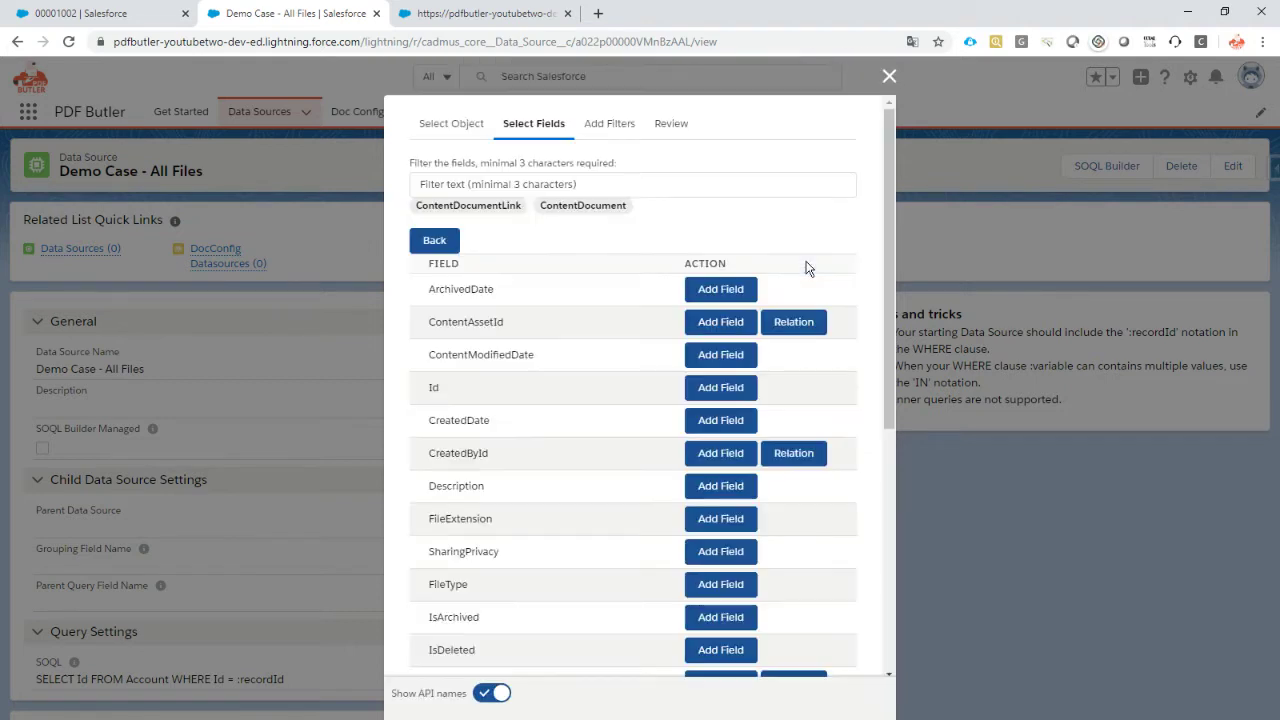
{"action": "left_click", "coordinate": [487, 178]}
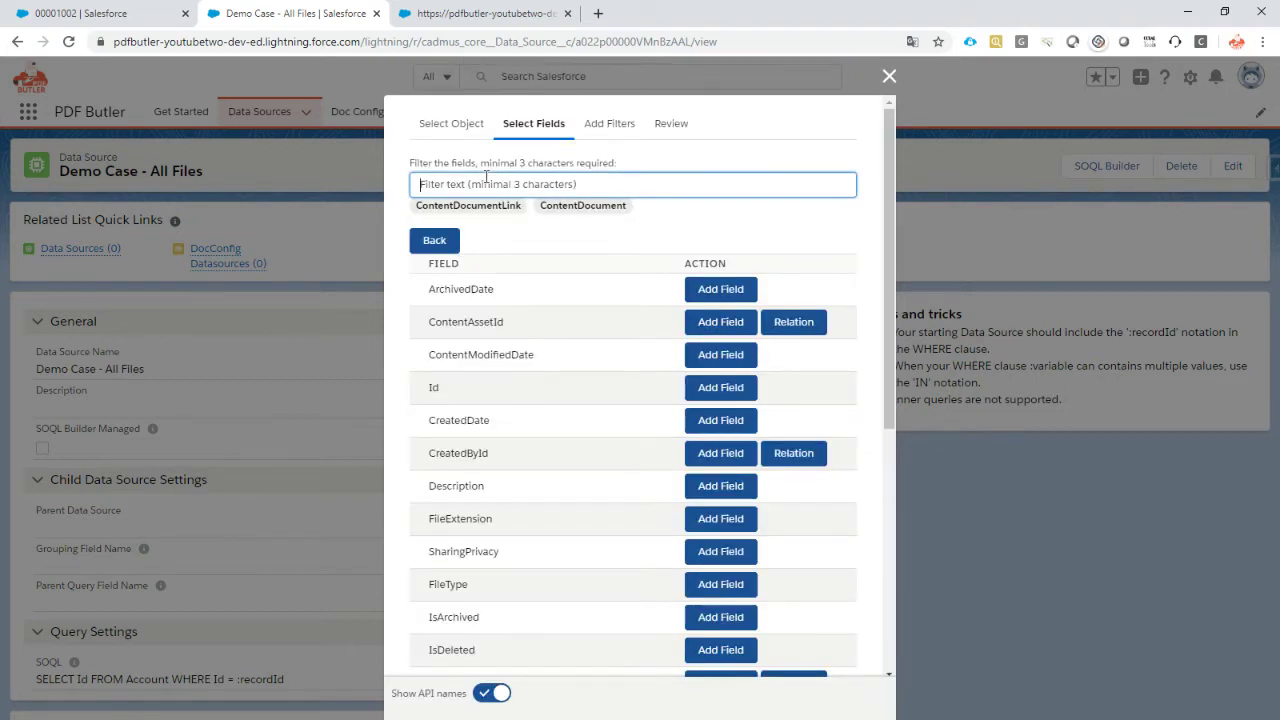
{"action": "type", "text": "las"}
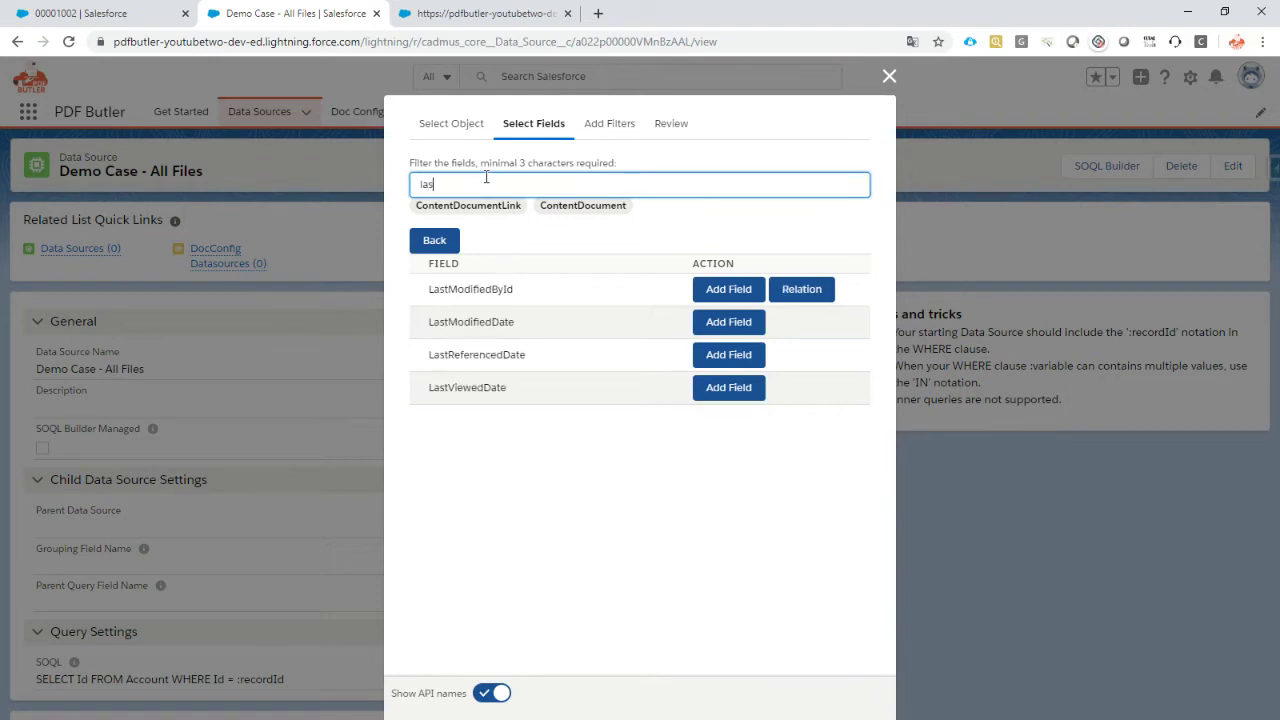
{"action": "key", "text": "BackSpace"}
{"action": "type", "text": "t"}
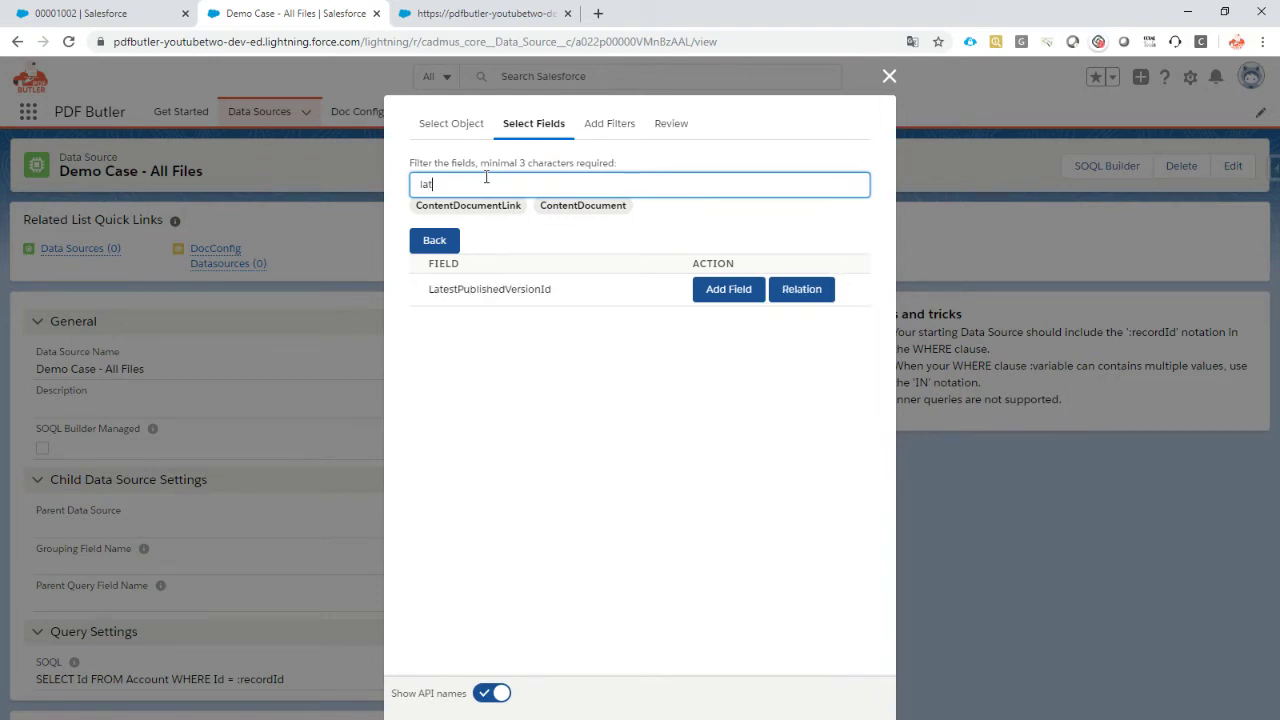
{"action": "left_click", "coordinate": [720, 293]}
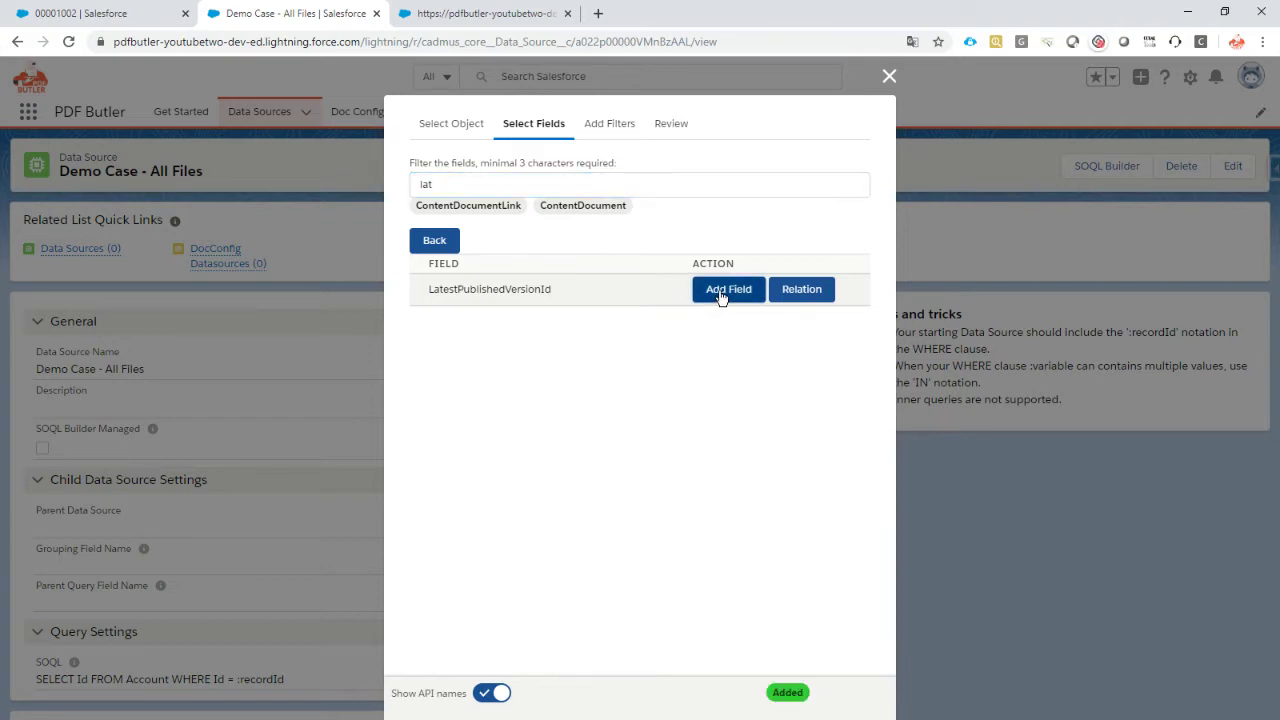
{"action": "left_click", "coordinate": [606, 128]}
{"action": "left_click", "coordinate": [507, 231]}
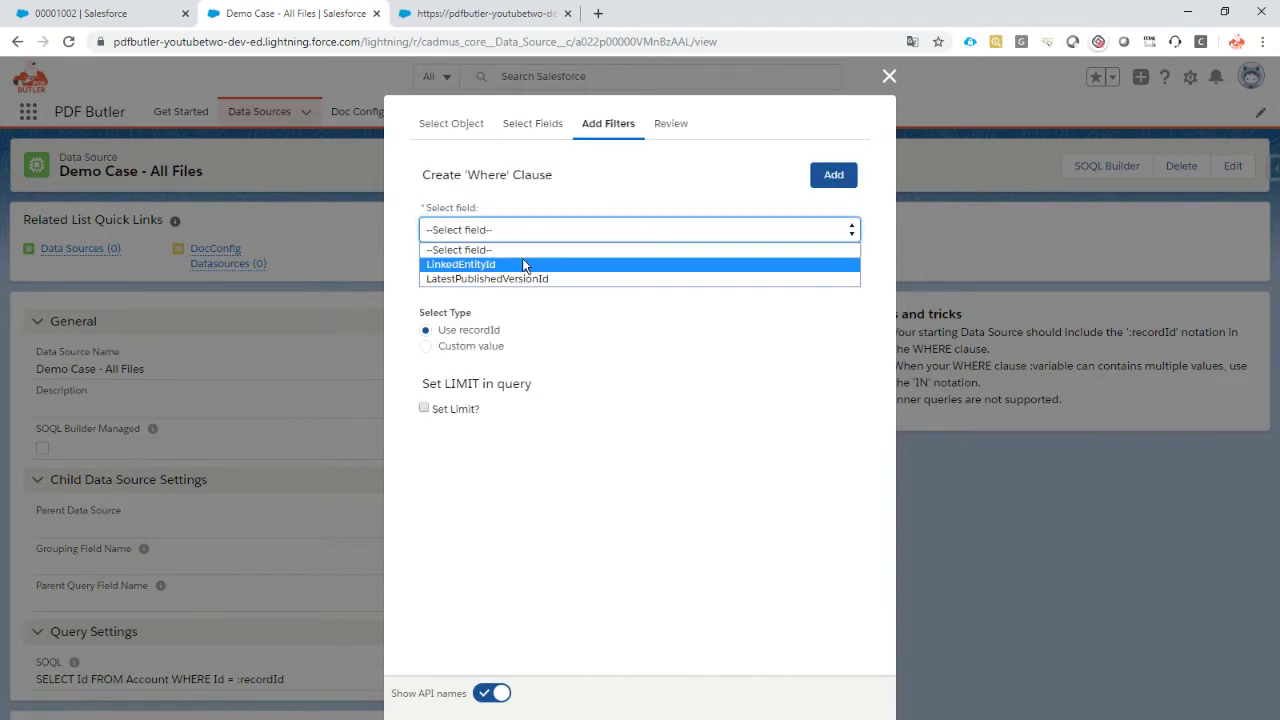
- Add the filter LinkedEntityId = :recordId, review the finished query, and save it
{"action": "left_click", "coordinate": [524, 264]}
{"action": "left_click", "coordinate": [507, 277]}
{"action": "left_click", "coordinate": [508, 322]}
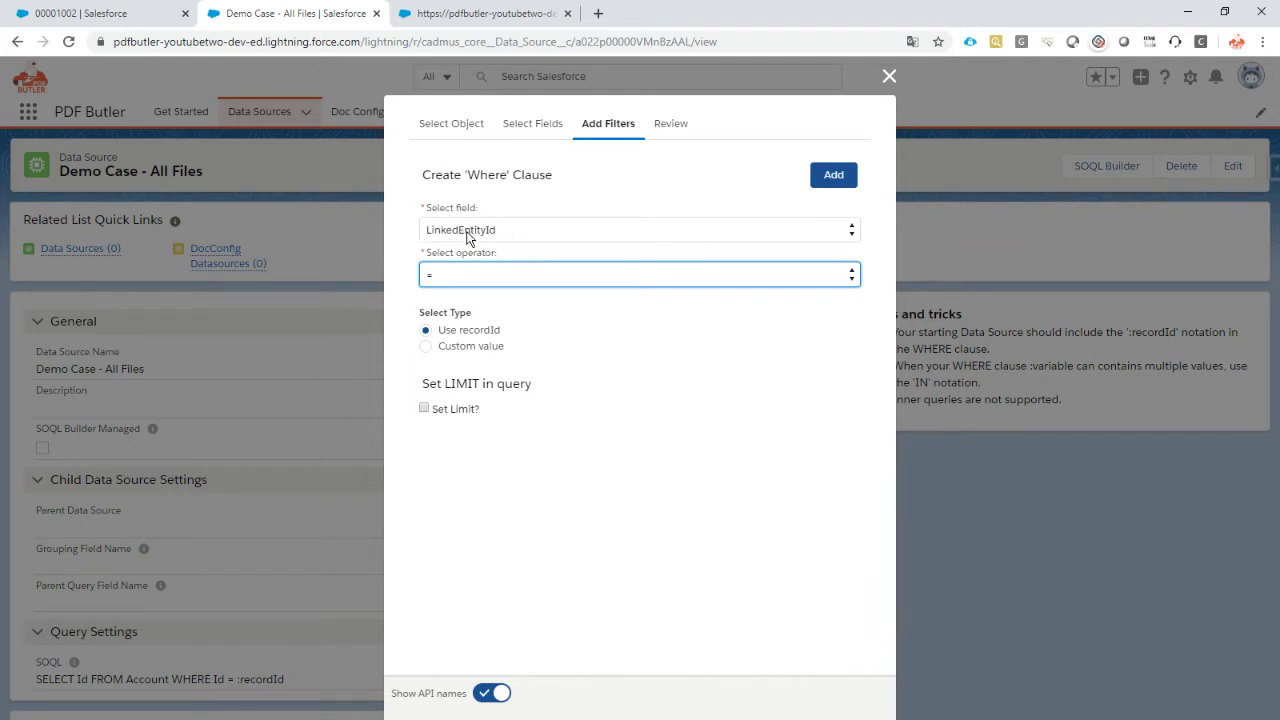
{"action": "left_click", "coordinate": [665, 125]}
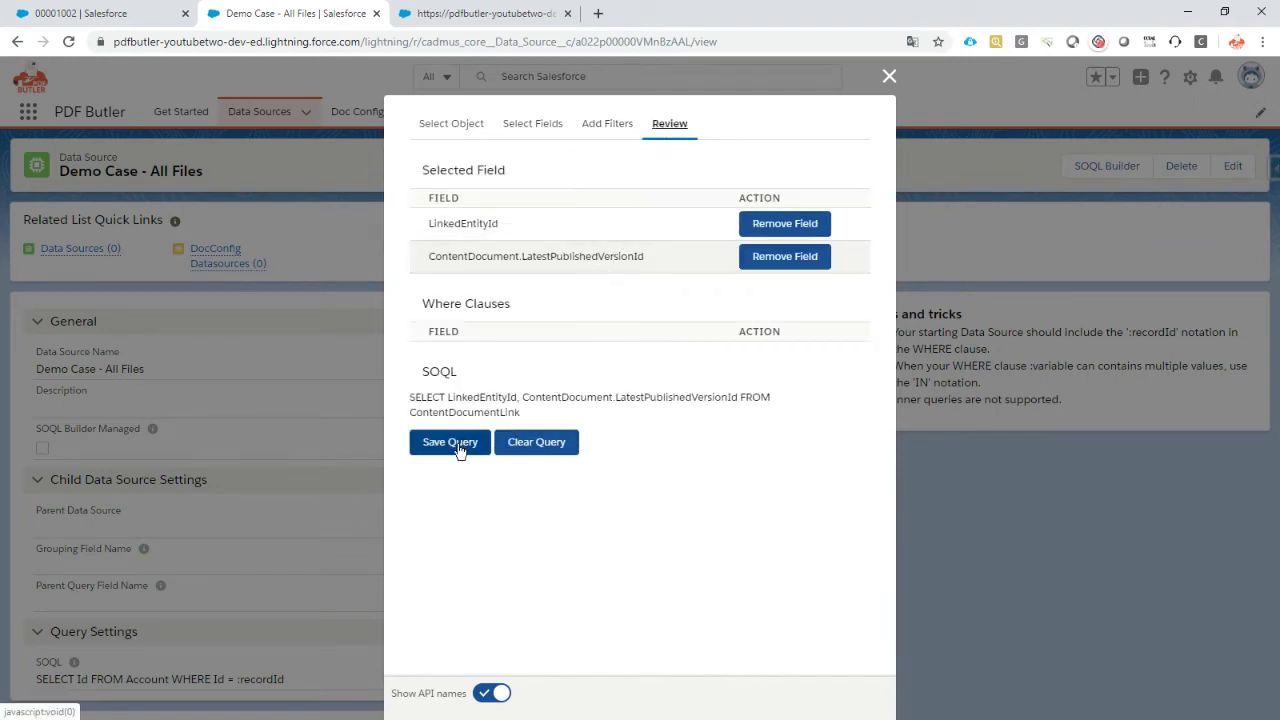
{"action": "left_click", "coordinate": [601, 130]}
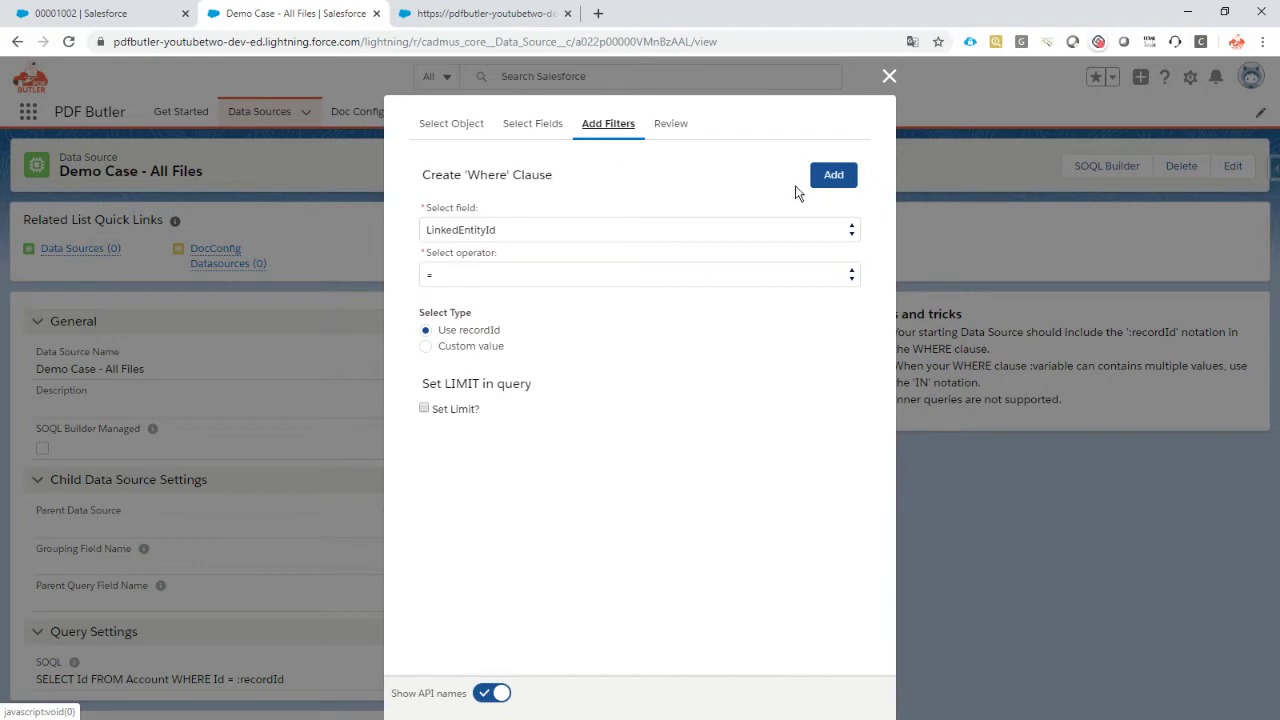
{"action": "left_click", "coordinate": [833, 177]}
{"action": "left_click", "coordinate": [672, 128]}
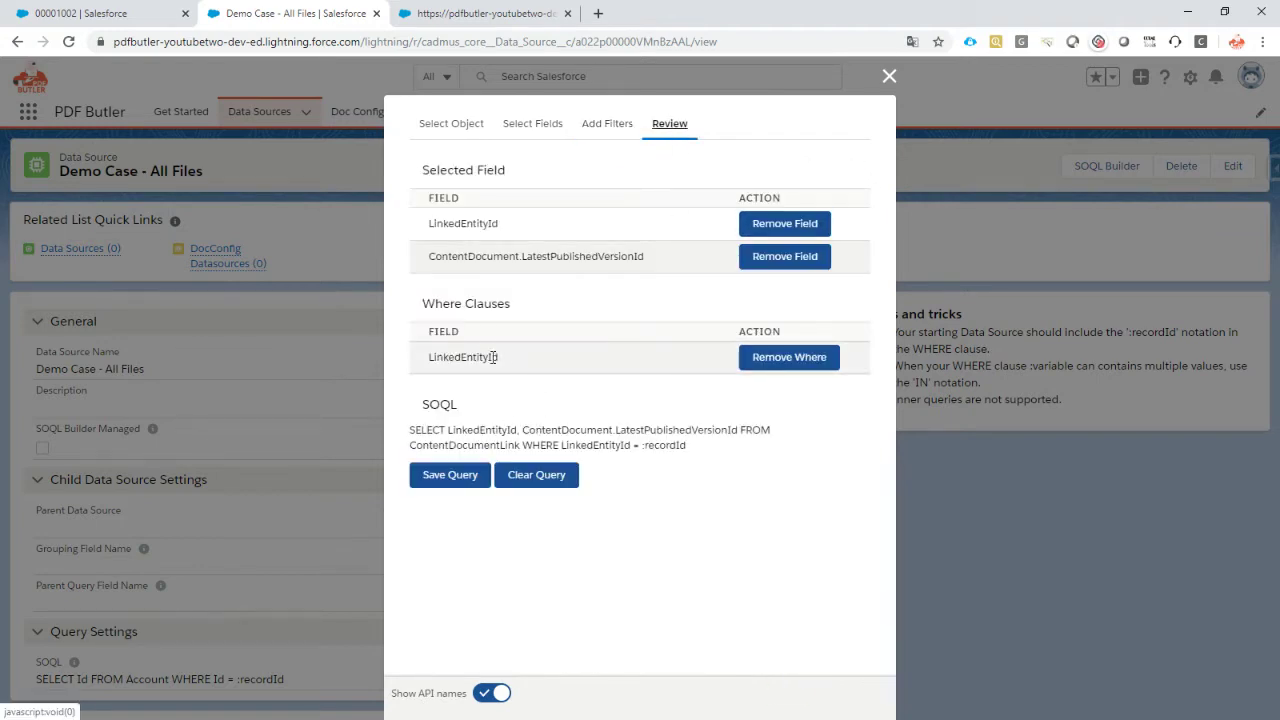
{"action": "left_click", "coordinate": [455, 477]}
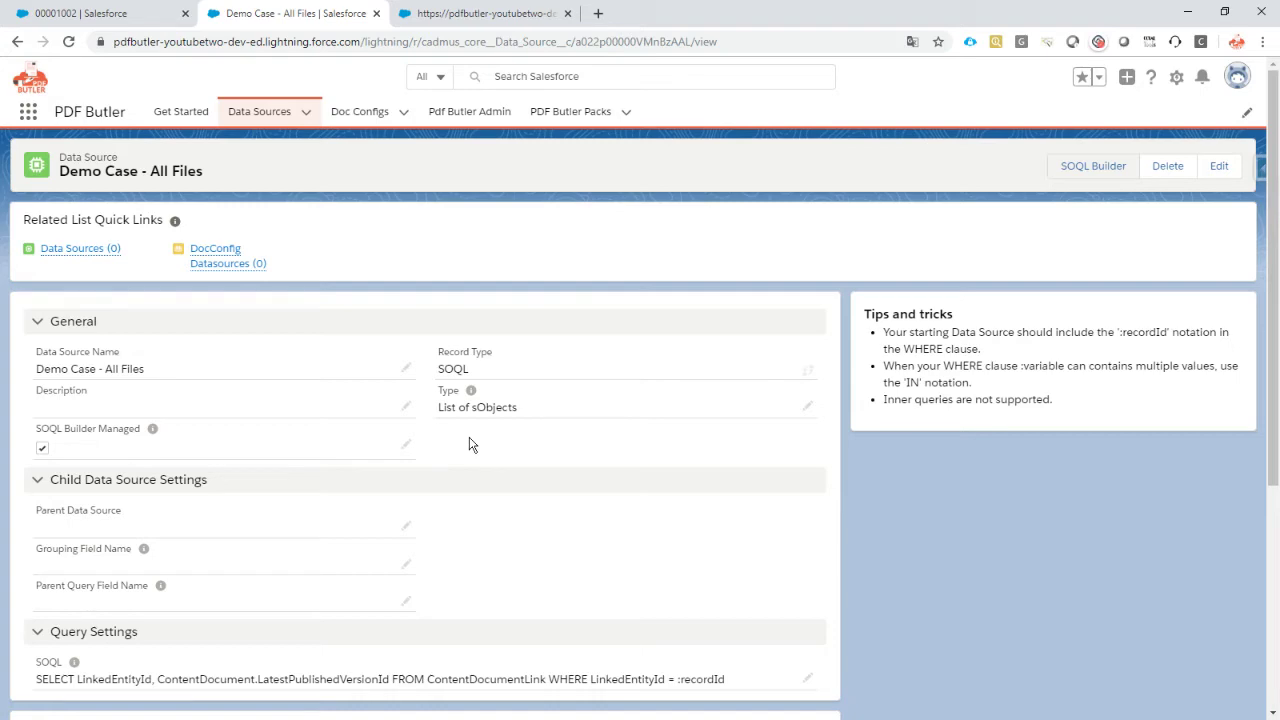
- From the Demo Case - All Files record, start a new PICTURE LIST data source
{"action": "left_click", "coordinate": [122, 16]}
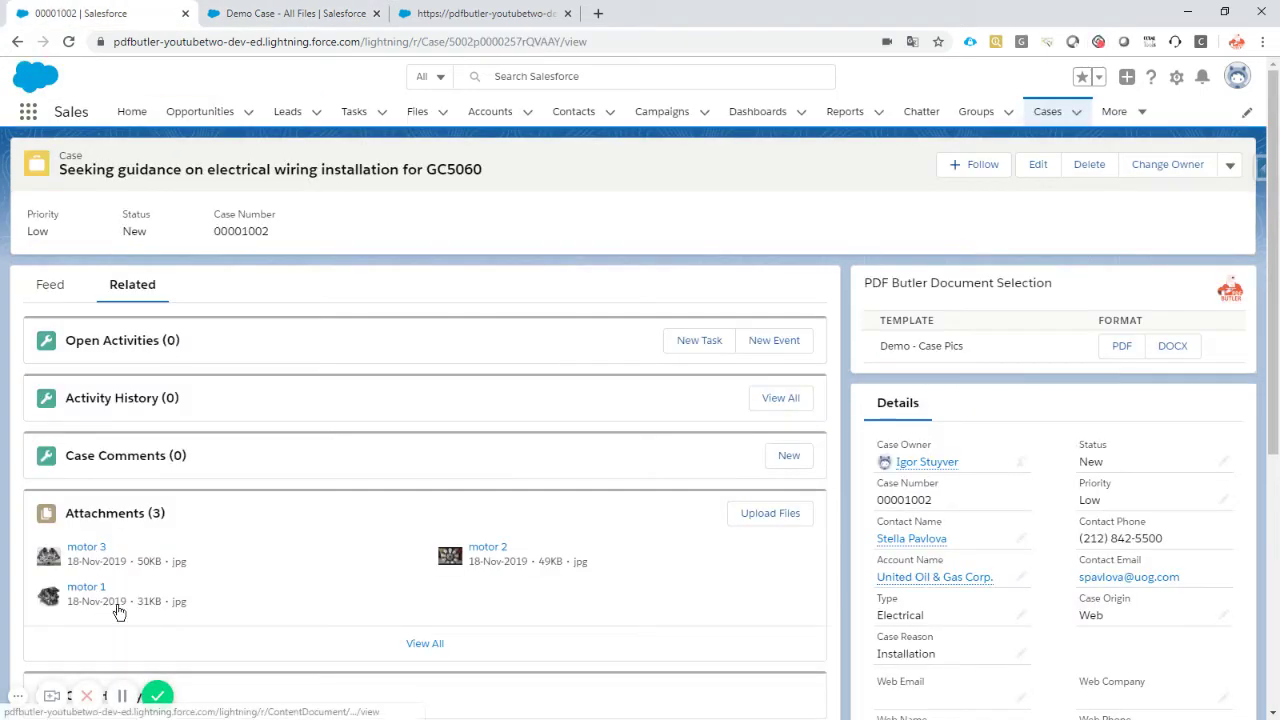
{"action": "left_click", "coordinate": [300, 13]}
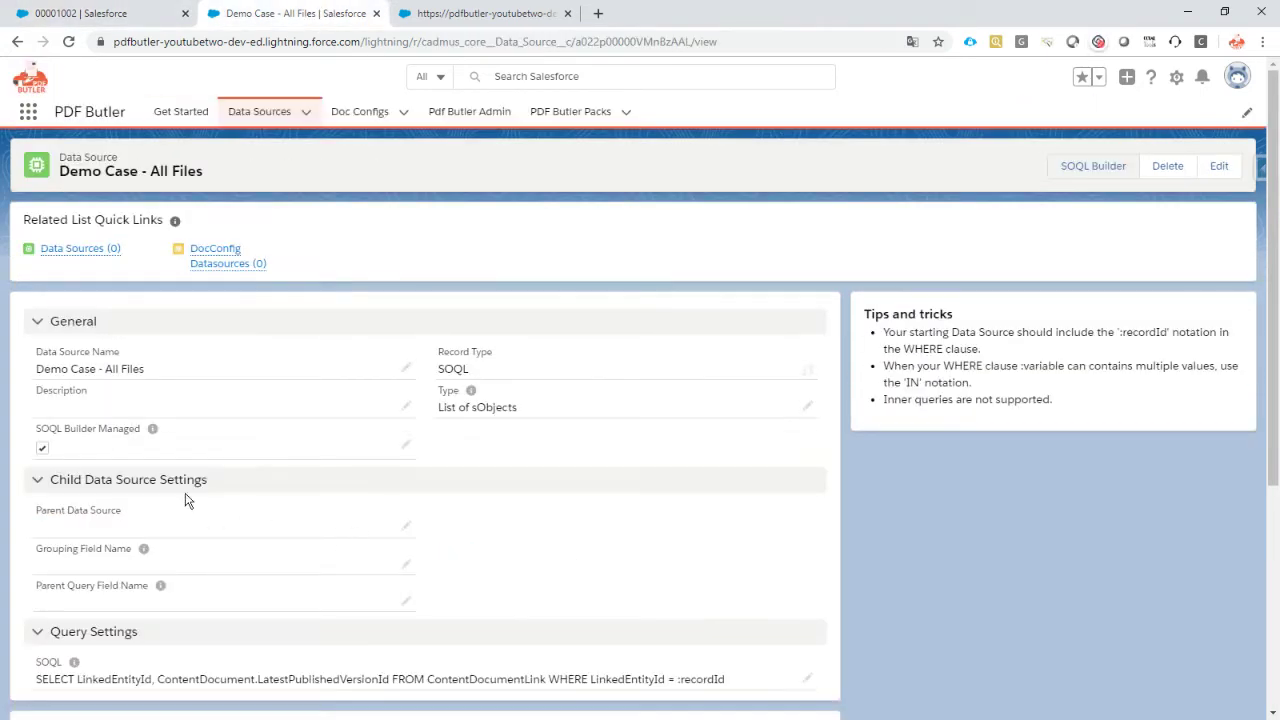
{"action": "mouse_move", "coordinate": [82, 250]}
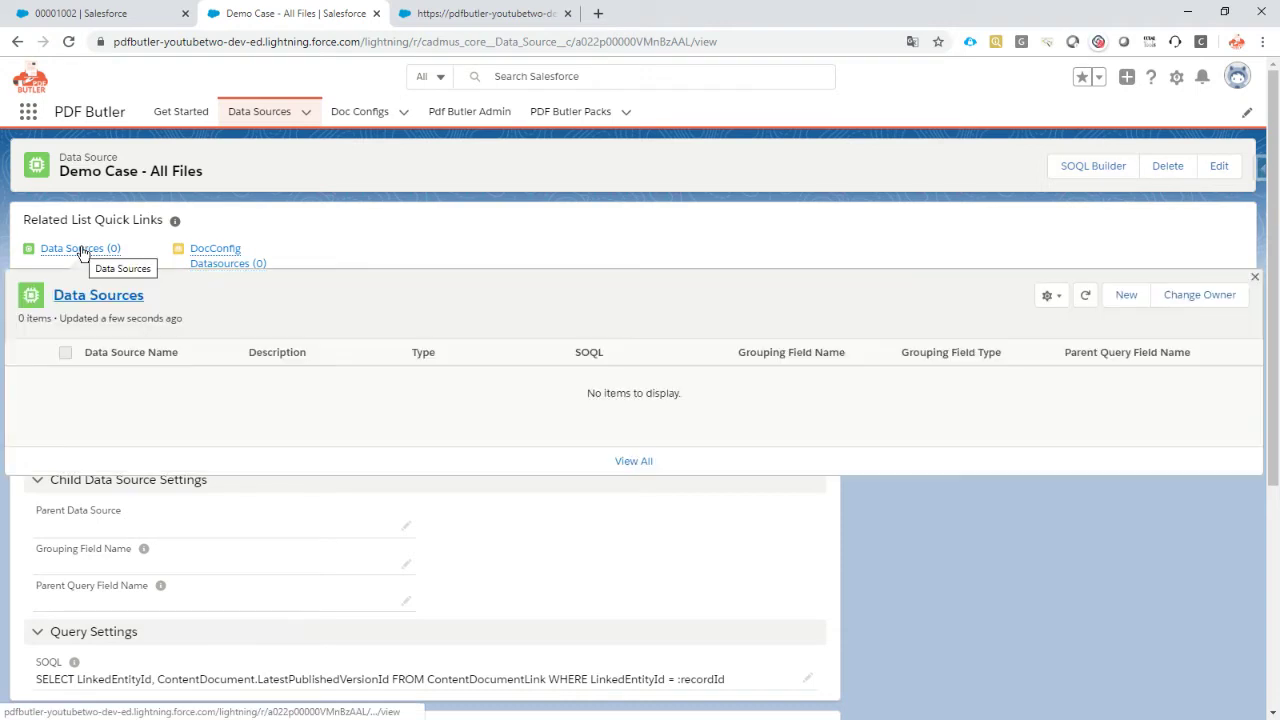
{"action": "left_click", "coordinate": [1125, 296]}
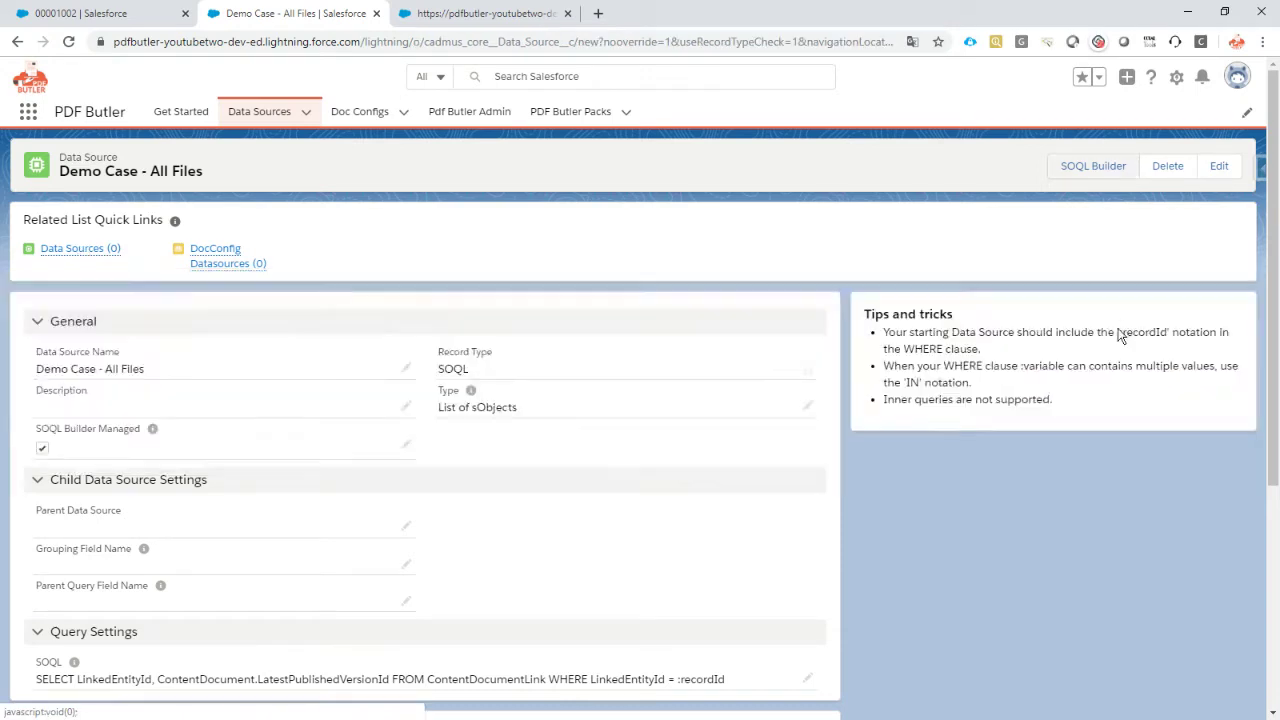
{"action": "left_click", "coordinate": [596, 432]}
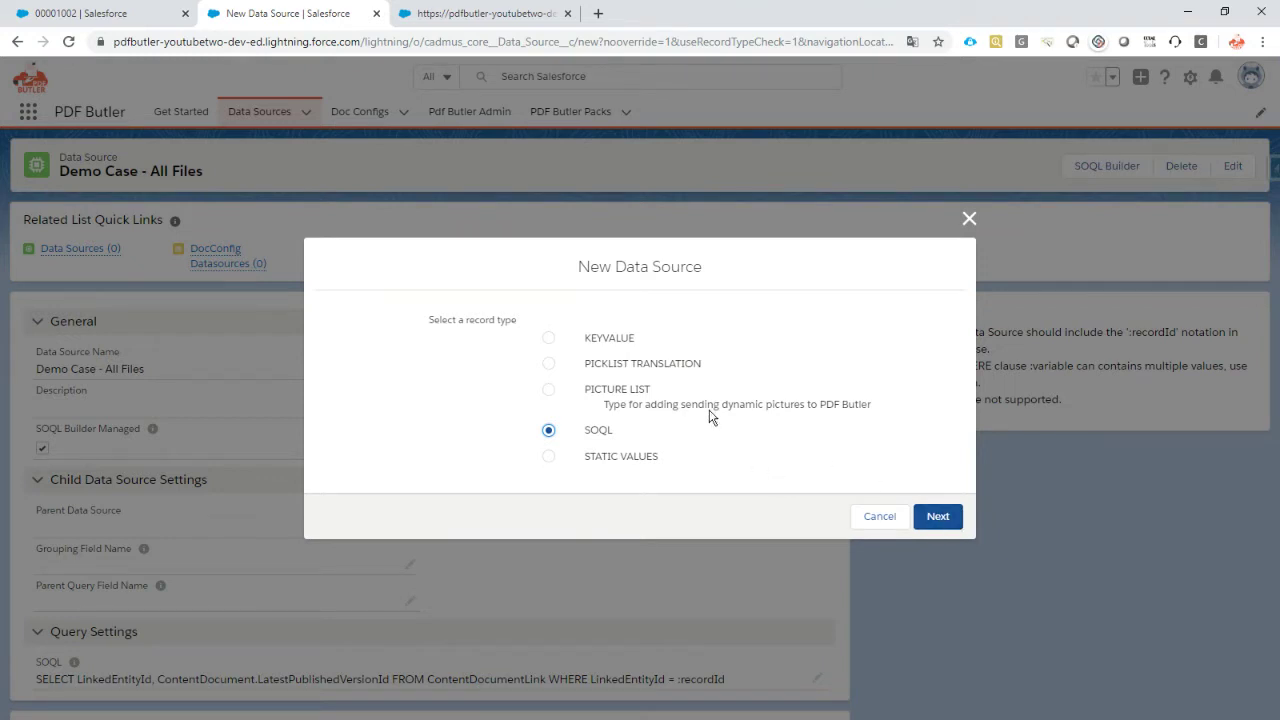
{"action": "left_click", "coordinate": [618, 394]}
{"action": "left_click", "coordinate": [941, 514]}
- Name it 'Demo Case - Case Pictures', with image source FILES and image name NA
{"action": "type", "text": "Demo Ca"}
{"action": "type", "text": "se - Case Picu"}
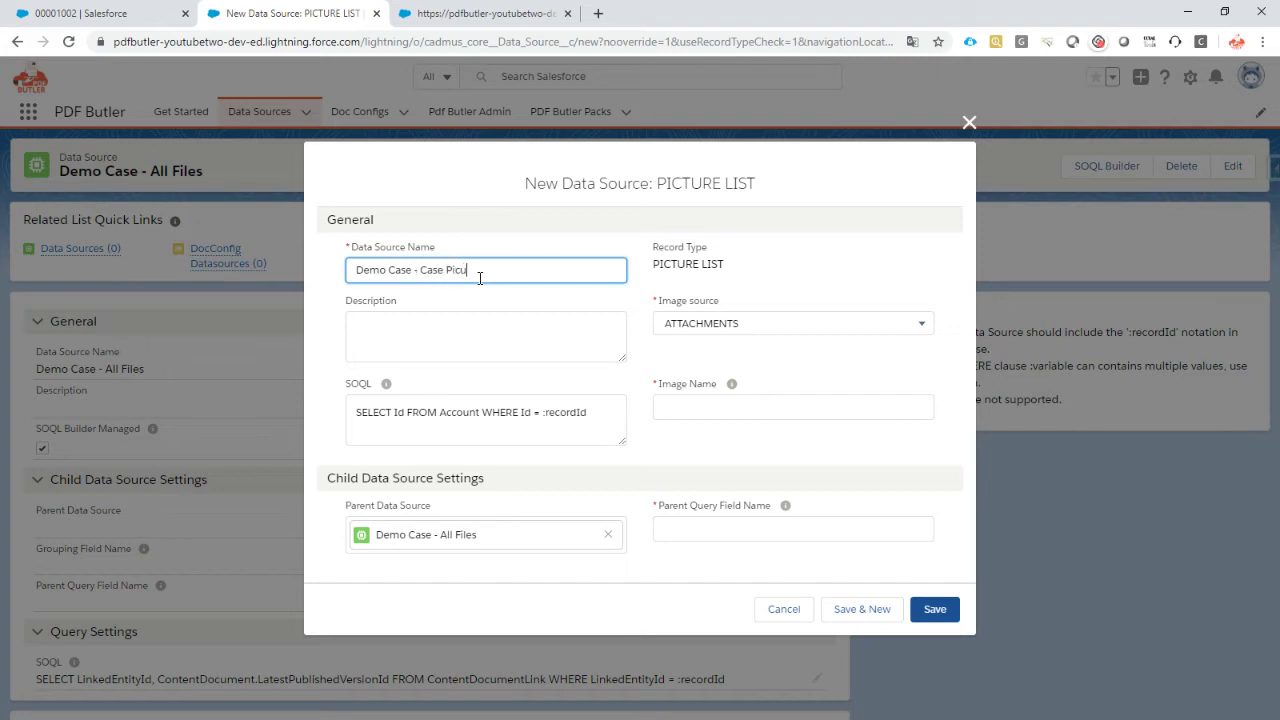
{"action": "key", "text": "BackSpace"}
{"action": "type", "text": "tures"}
{"action": "left_click", "coordinate": [760, 324]}
{"action": "left_click", "coordinate": [727, 440]}
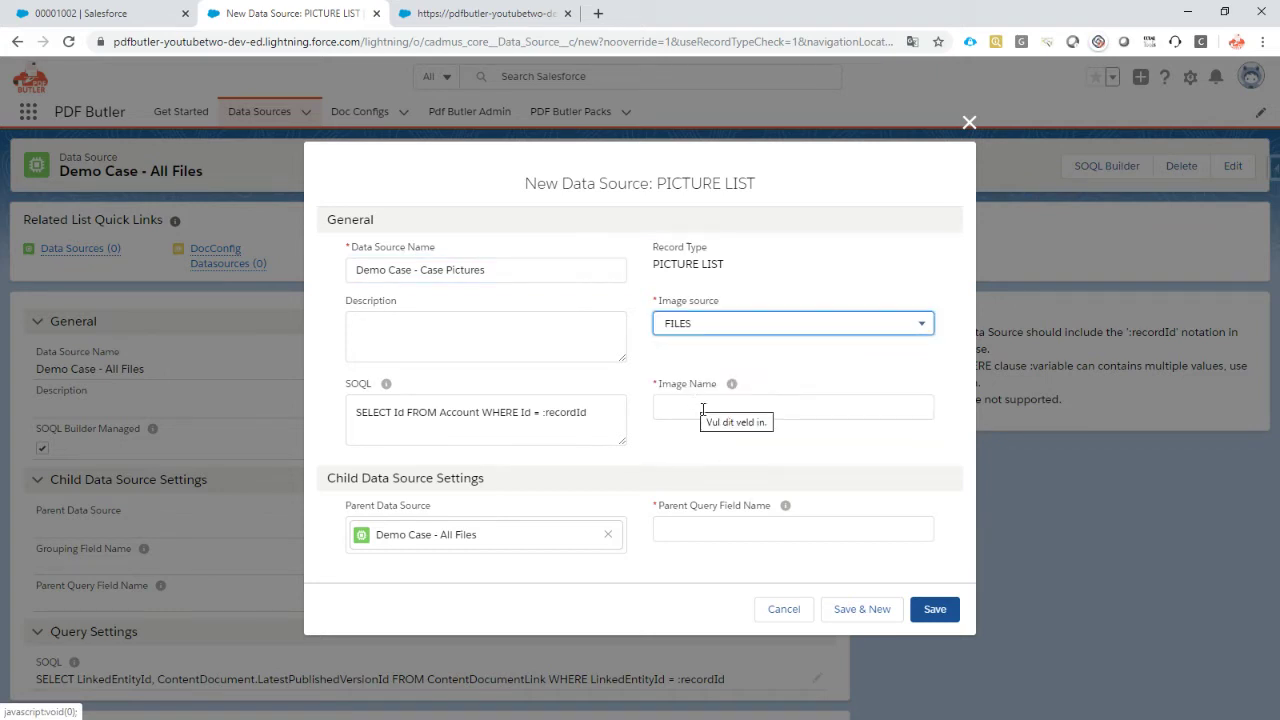
{"action": "left_click", "coordinate": [703, 404]}
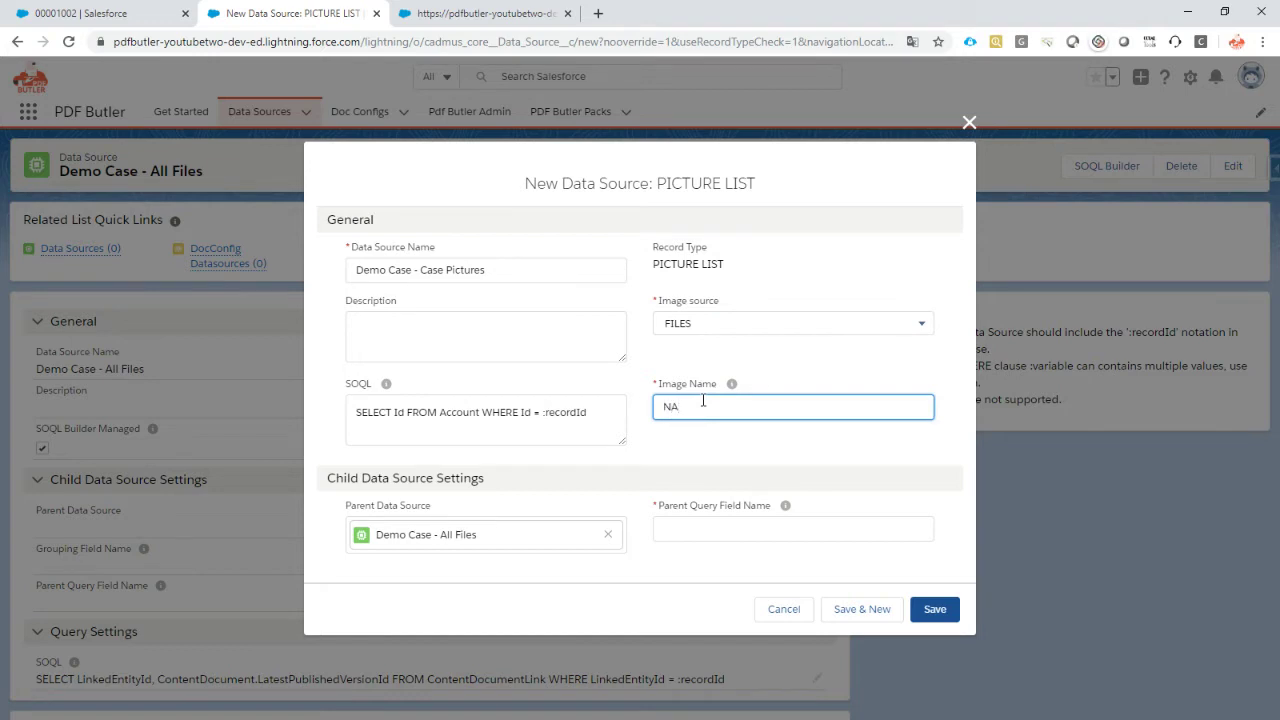
{"action": "left_click", "coordinate": [717, 527]}
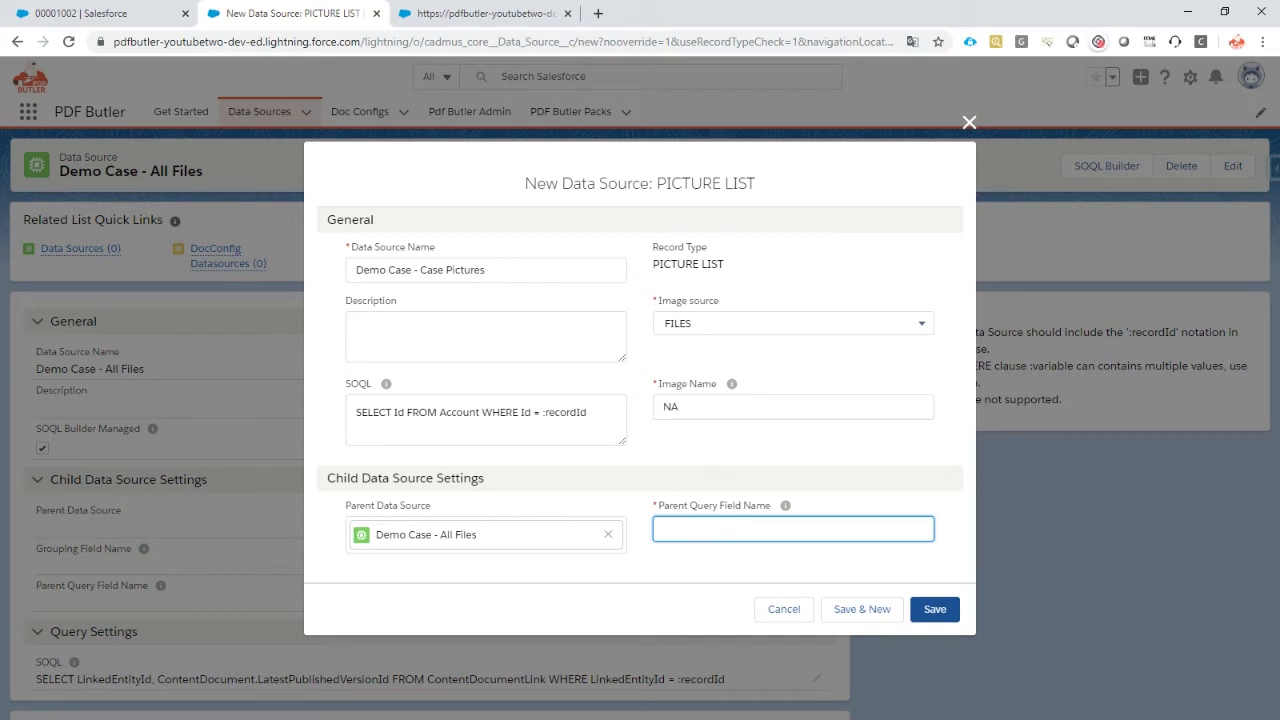
{"action": "key", "text": "alt+Tab"}
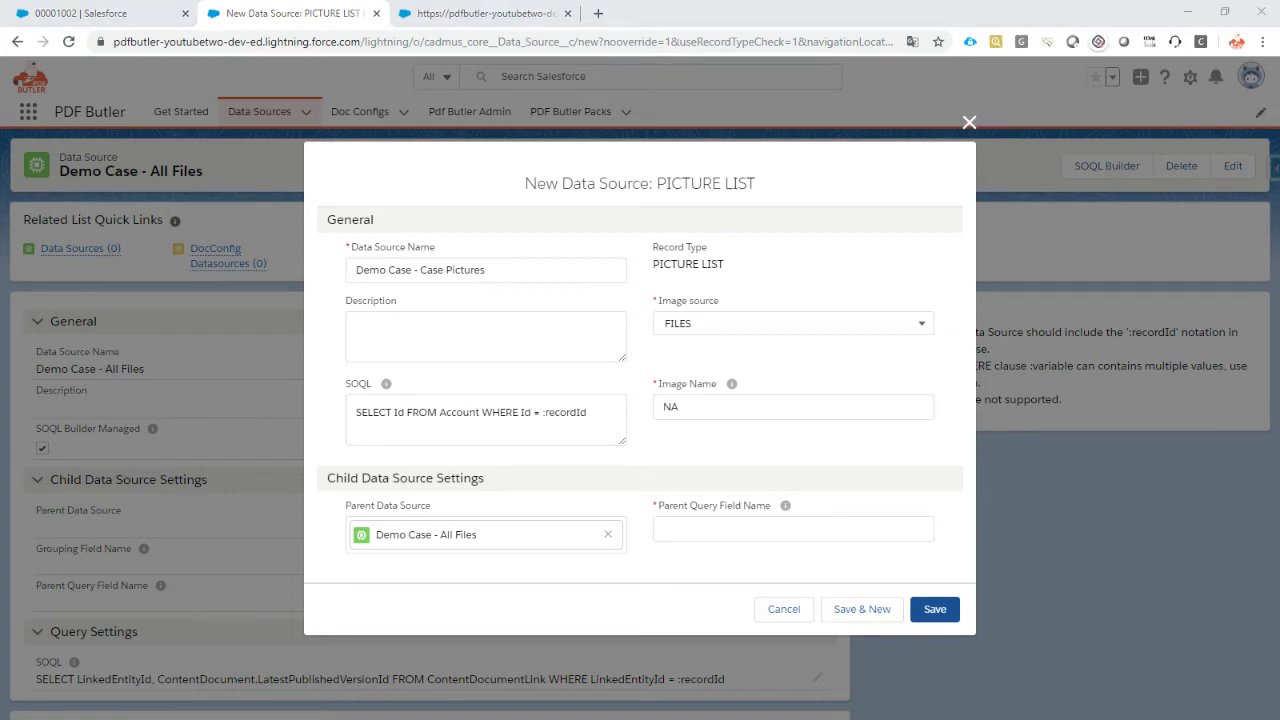
- Paste ContentDocument.LatestPublishedVersionId as the parent query field name, removing the stray dot
{"action": "left_click", "coordinate": [737, 531]}
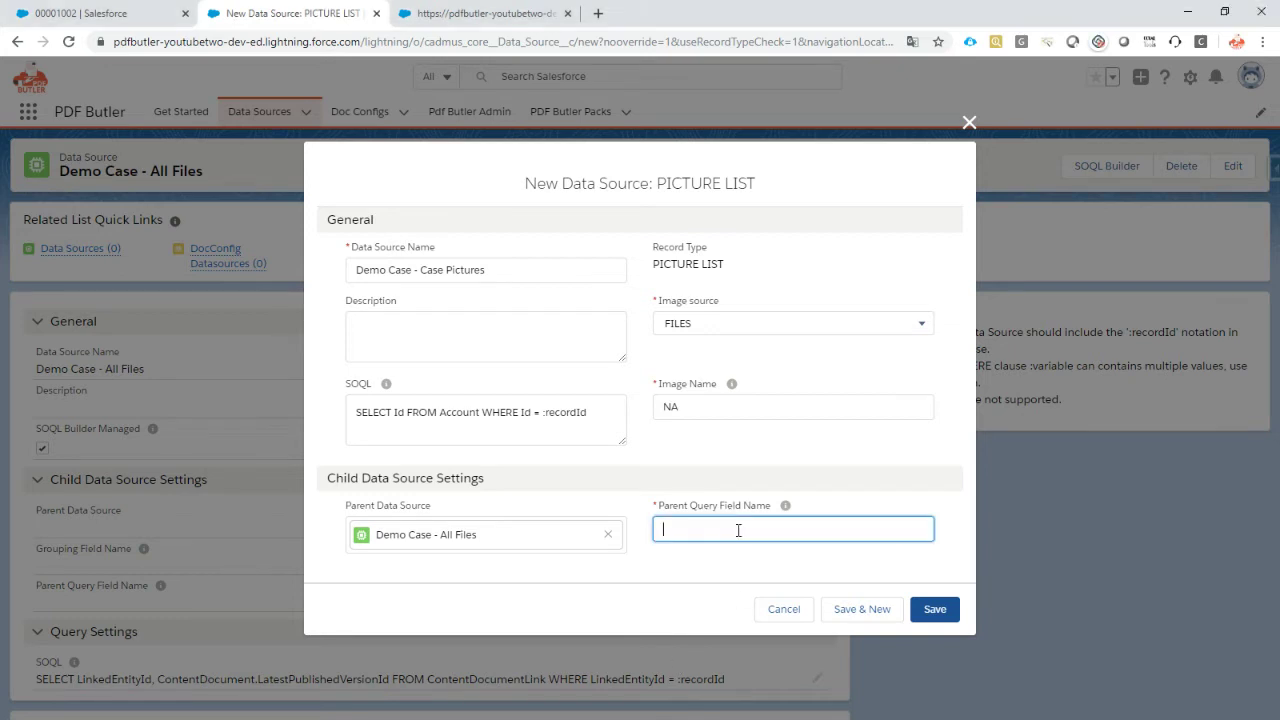
{"action": "type", "text": "ContentDocument.LatestPublishedVersion.Id"}
{"action": "key", "text": "Left"}
{"action": "key", "text": "Left"}
{"action": "key", "text": "BackSpace"}
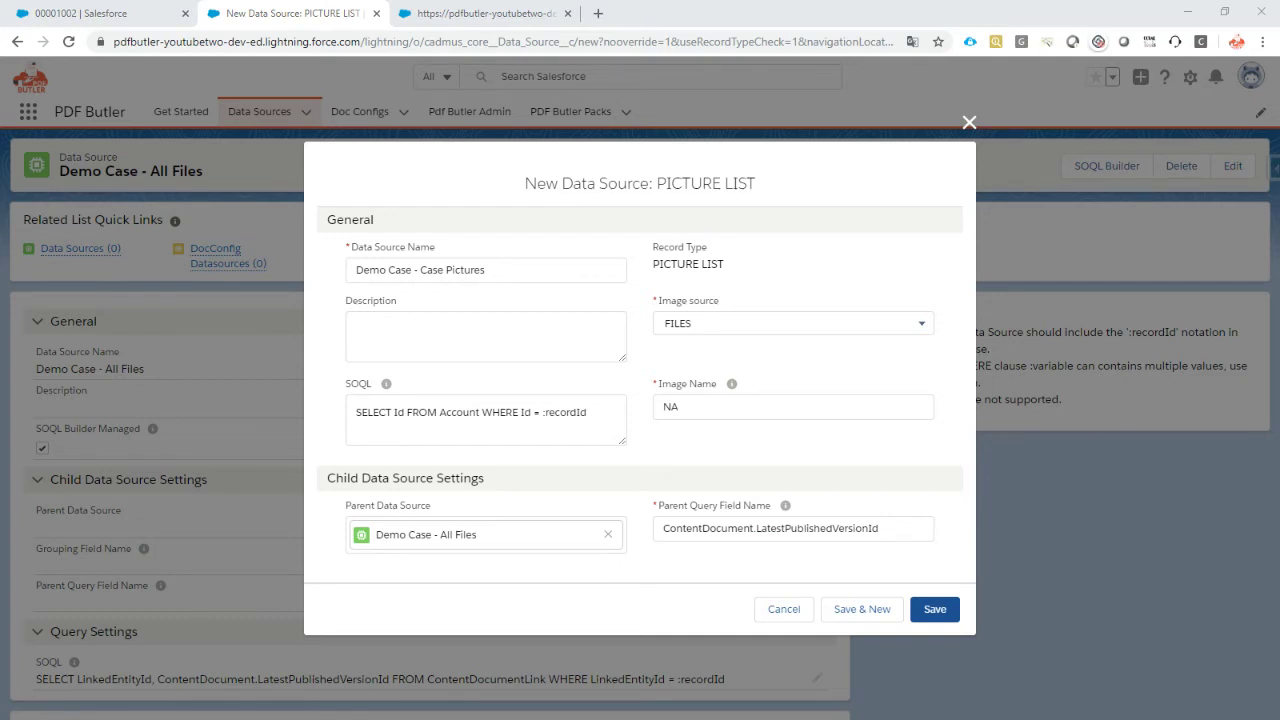
- Replace the SOQL query with the ContentDocument query and remove stray dots before Id
{"action": "left_click", "coordinate": [458, 415]}
{"action": "key", "text": "ctrl+a"}
{"action": "key", "text": "ctrl+v"}
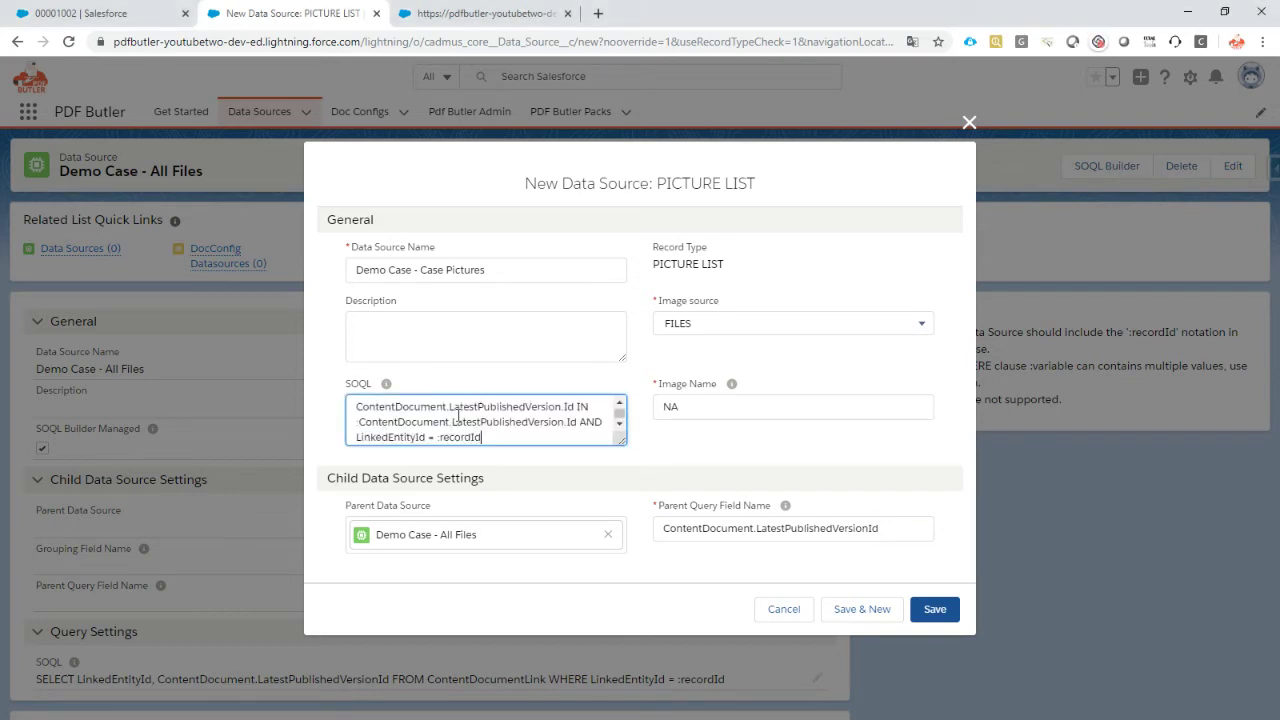
{"action": "left_click_drag", "start_coordinate": [621, 441], "coordinate": [613, 524]}
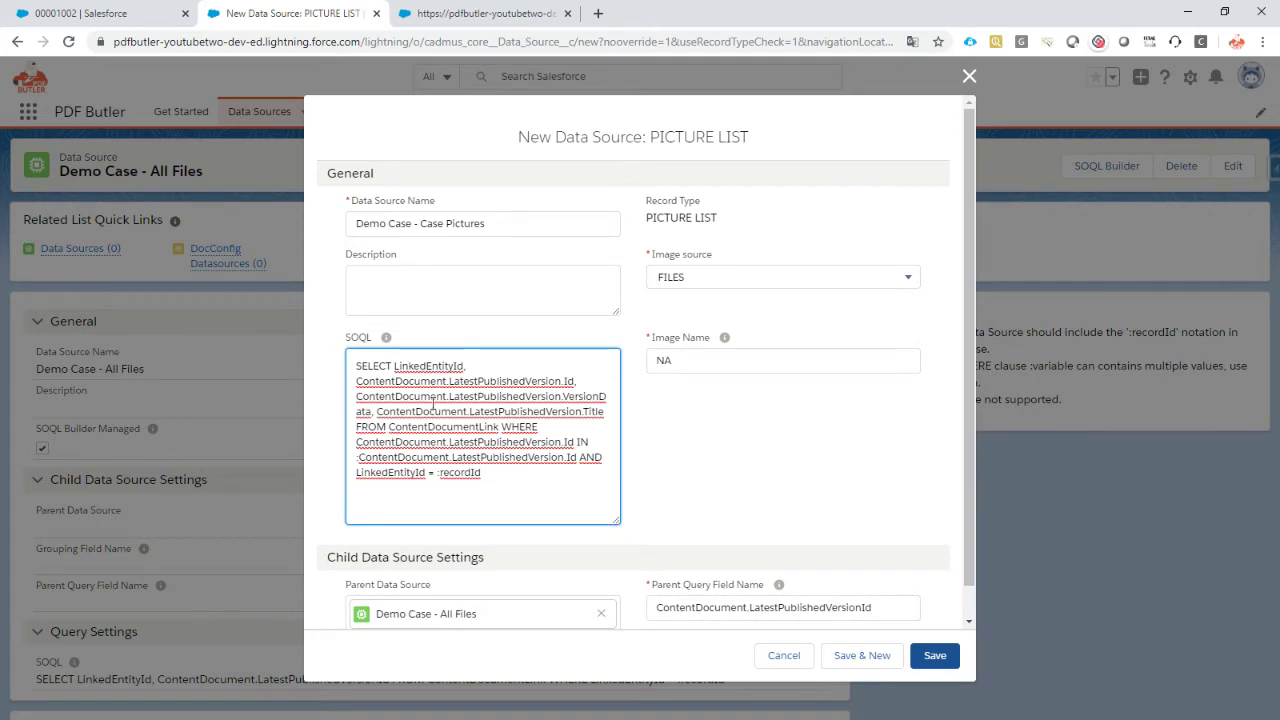
{"action": "left_click", "coordinate": [501, 427]}
{"action": "key", "text": "Return"}
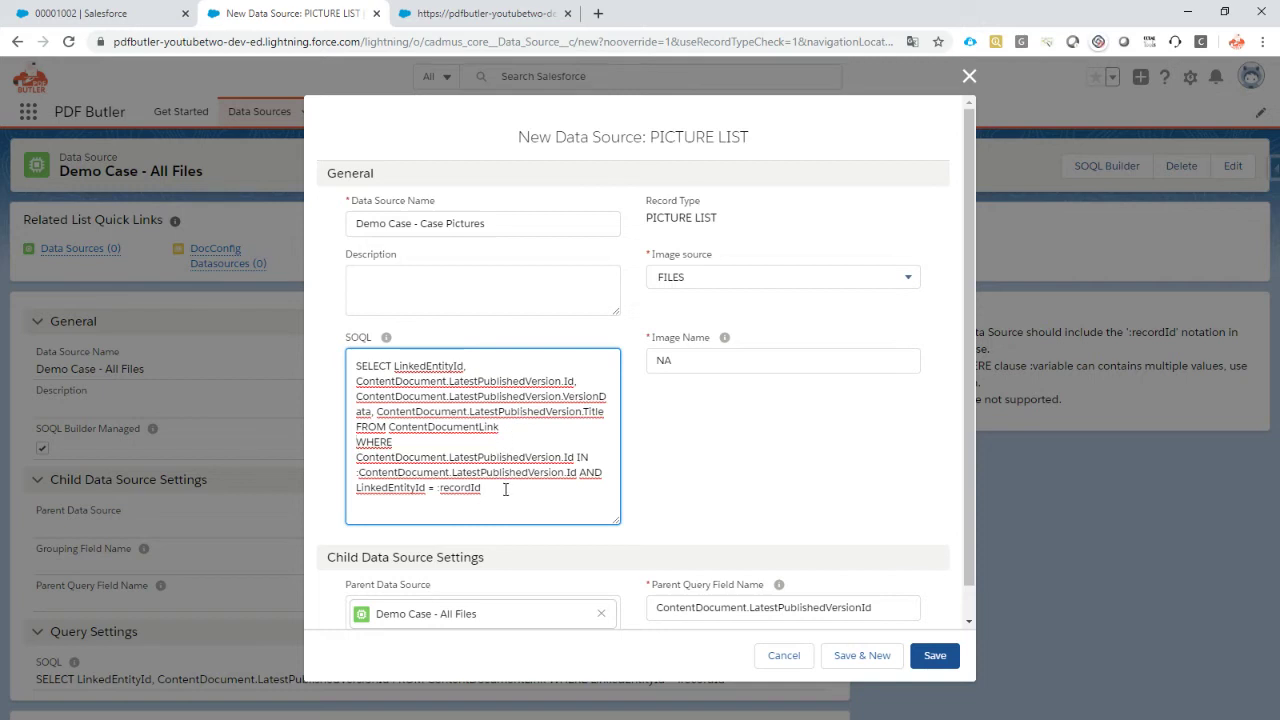
{"action": "mouse_move", "coordinate": [505, 489]}
{"action": "left_mouse_down"}
{"action": "mouse_move", "coordinate": [350, 488]}
{"action": "mouse_move", "coordinate": [487, 488]}
{"action": "left_mouse_up"}
{"action": "key", "text": "BackSpace"}
{"action": "left_click", "coordinate": [565, 457]}
{"action": "key", "text": "BackSpace"}
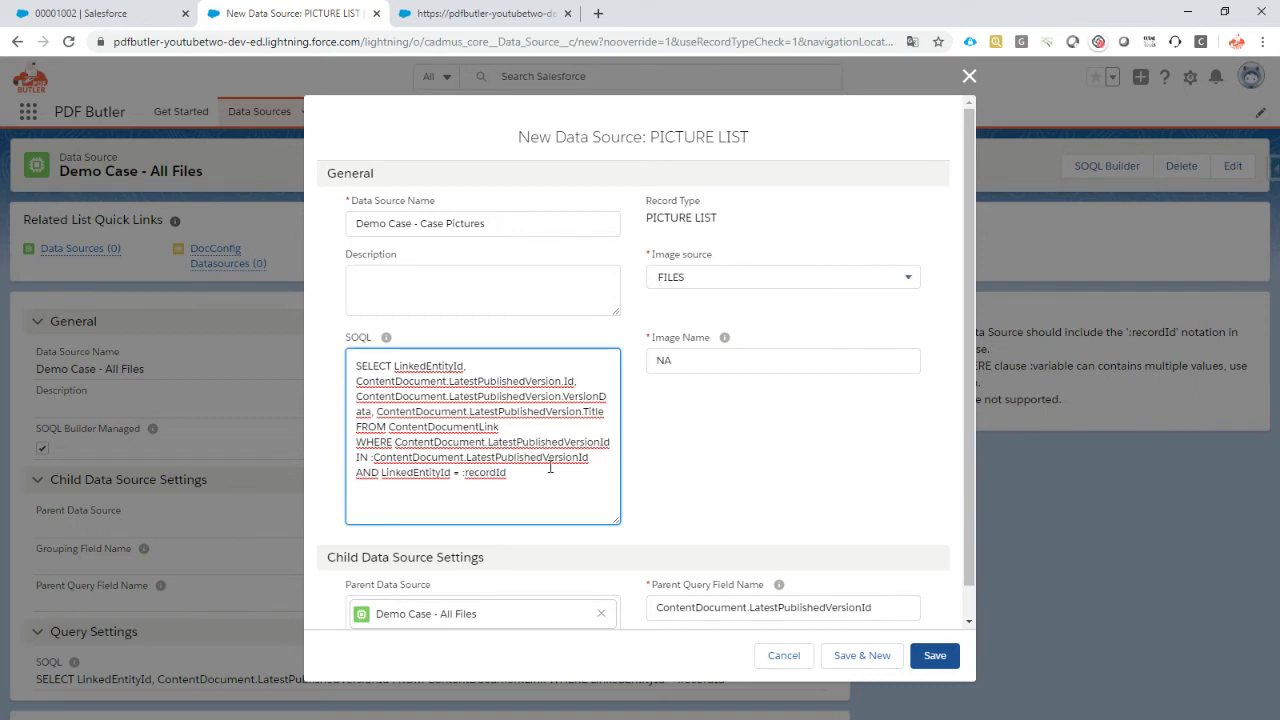
- Check the WHERE field, bind variable and parent field, then save and open the record
{"action": "scroll", "coordinate": [588, 440], "scroll_direction": "down", "scroll_amount": 1}
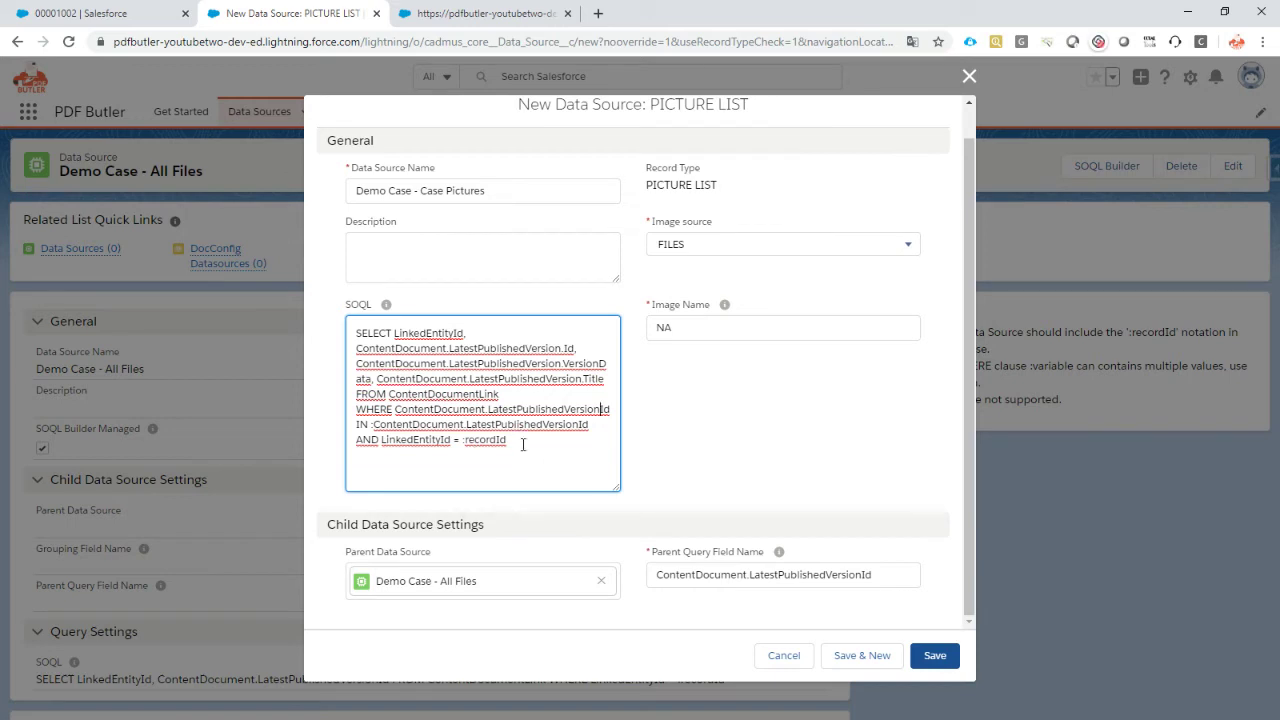
{"action": "left_click_drag", "start_coordinate": [614, 409], "coordinate": [395, 409]}
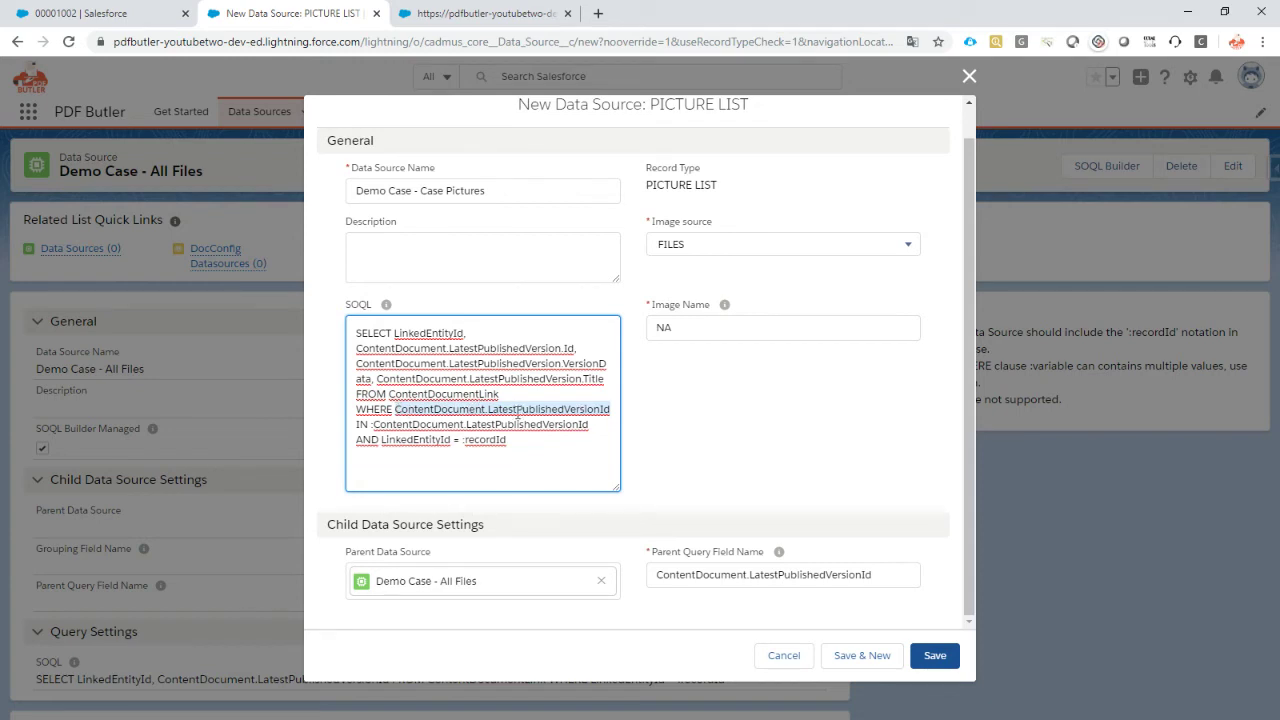
{"action": "left_click_drag", "start_coordinate": [598, 424], "coordinate": [374, 428]}
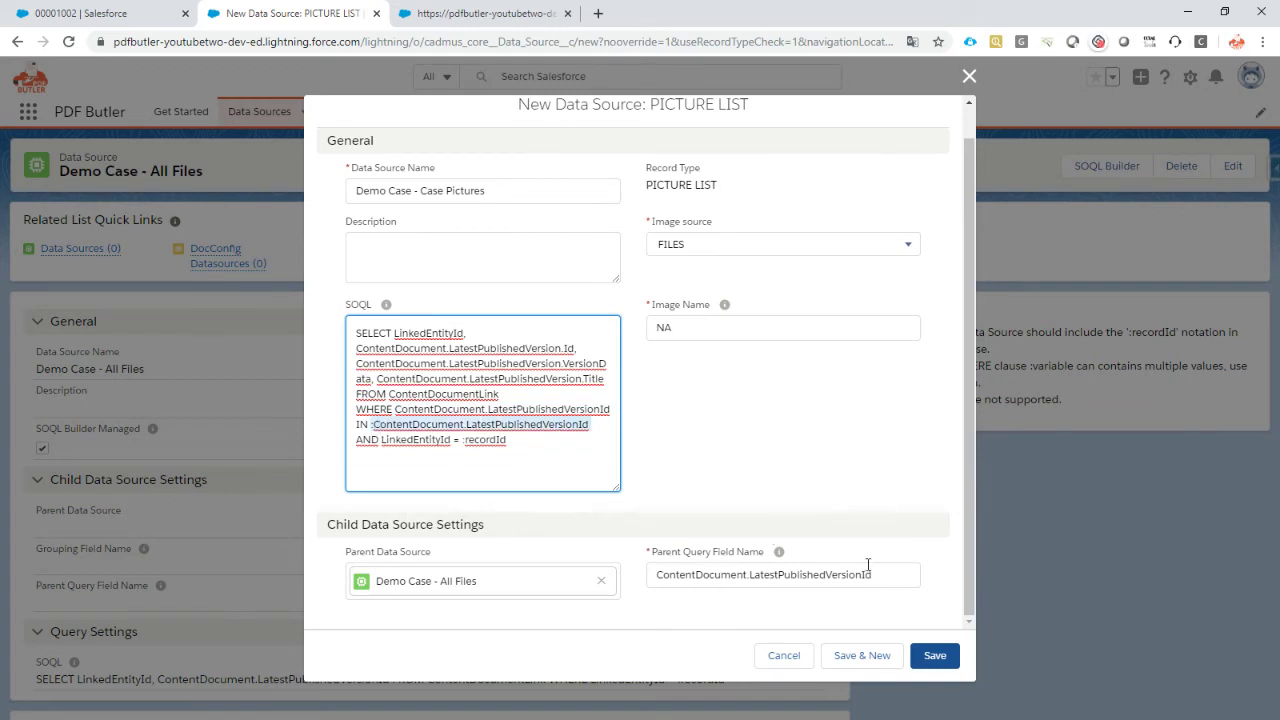
{"action": "left_click_drag", "start_coordinate": [881, 573], "coordinate": [634, 566]}
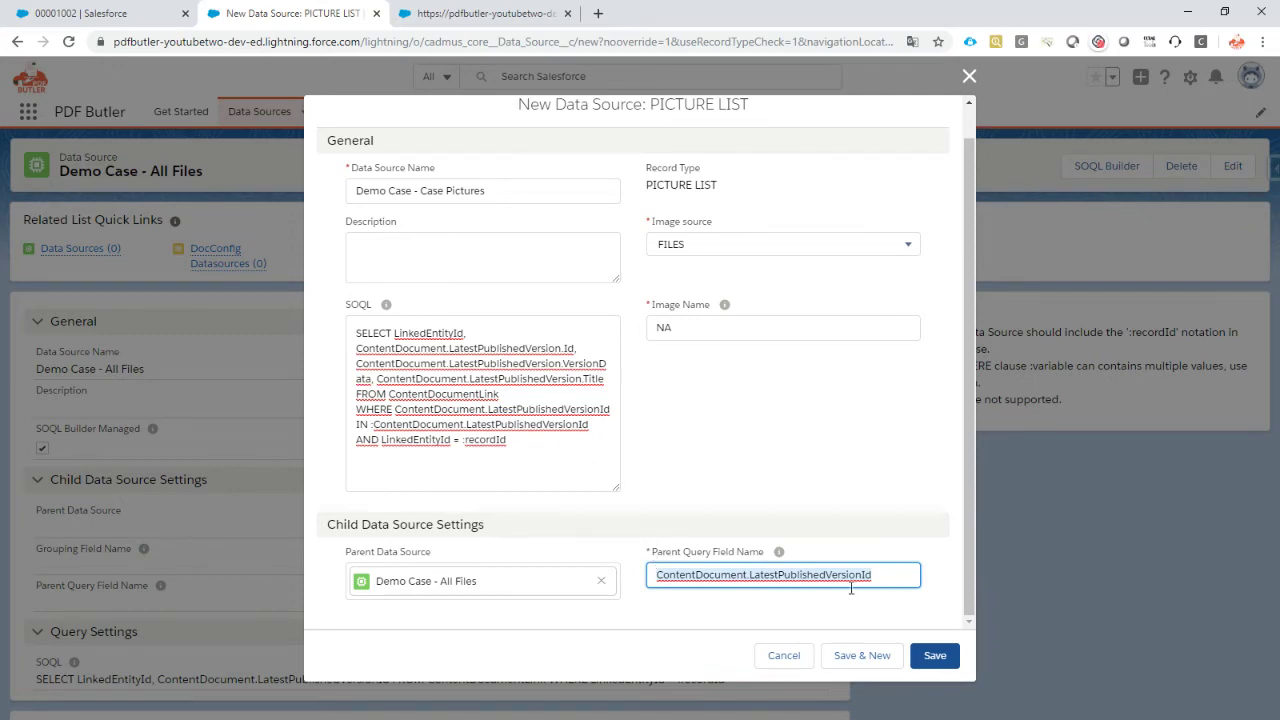
{"action": "left_click", "coordinate": [936, 658]}
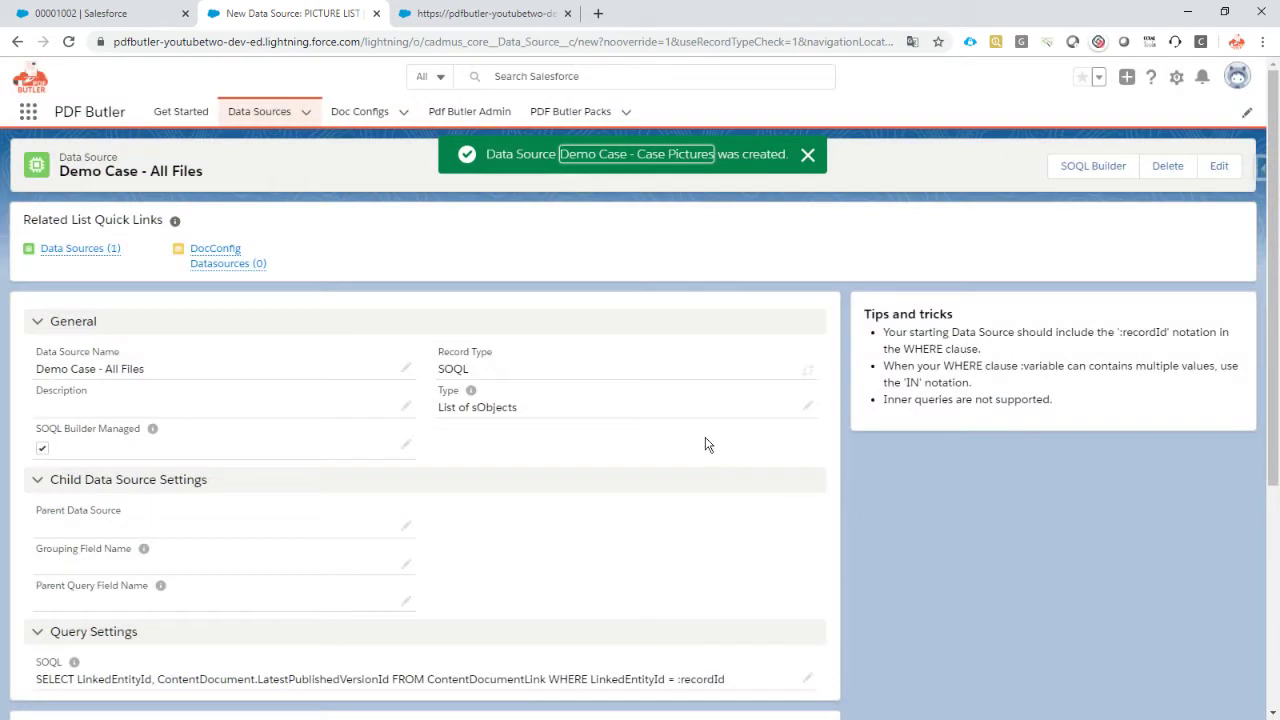
{"action": "left_click", "coordinate": [632, 153]}
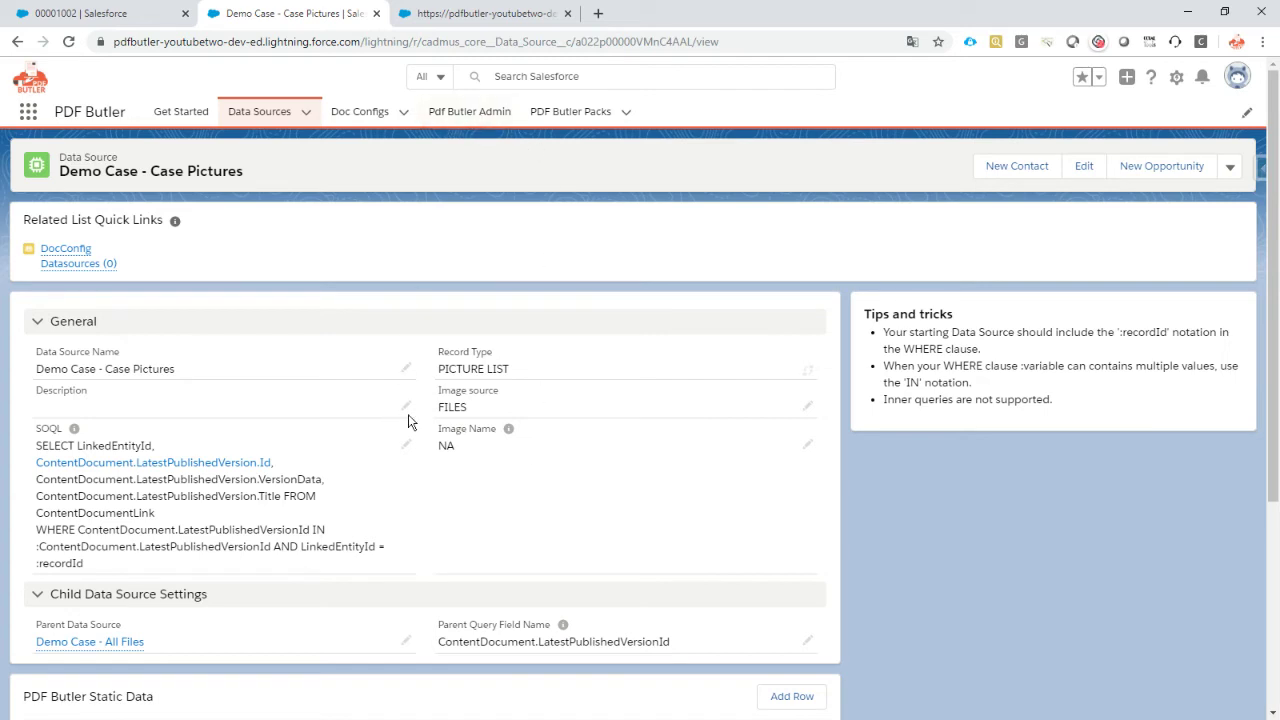
{"action": "left_click", "coordinate": [437, 20]}
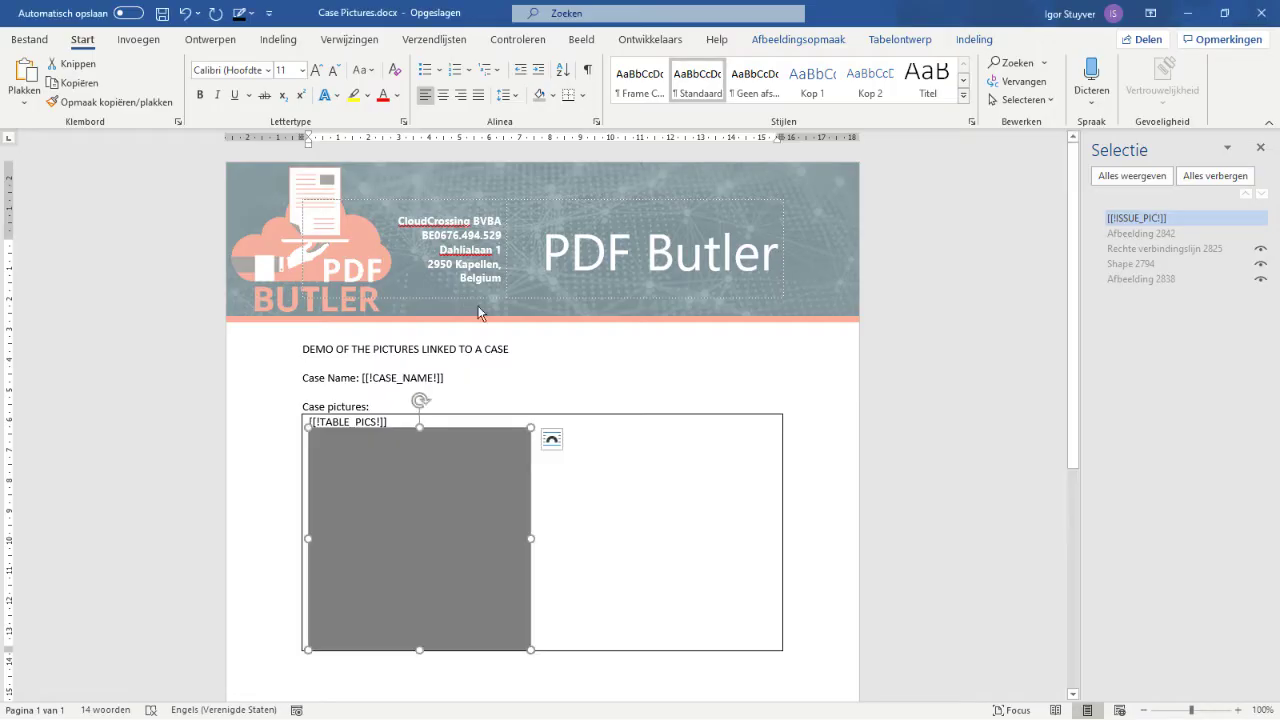
- Select the TABLE_PICS name inside the [[!TABLE_PICS!]] merge field in the Word table
{"action": "left_click_drag", "start_coordinate": [327, 421], "coordinate": [377, 421]}
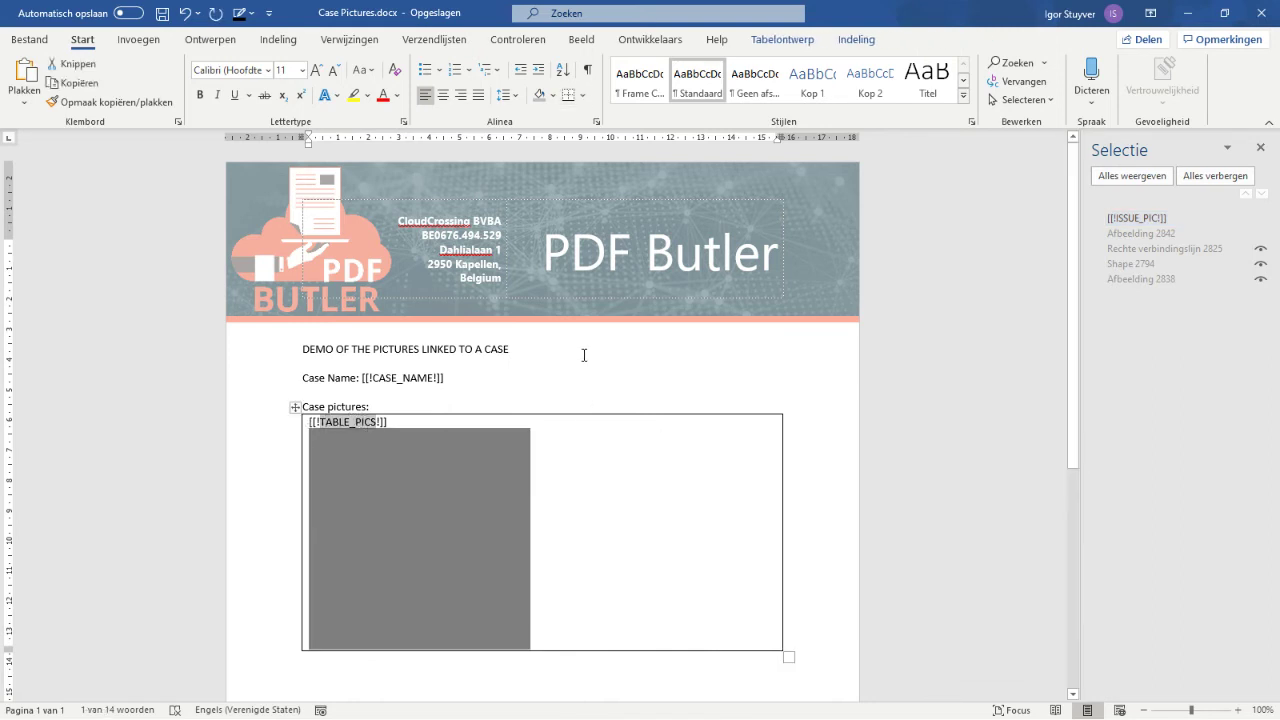
{"action": "left_click", "coordinate": [462, 490]}
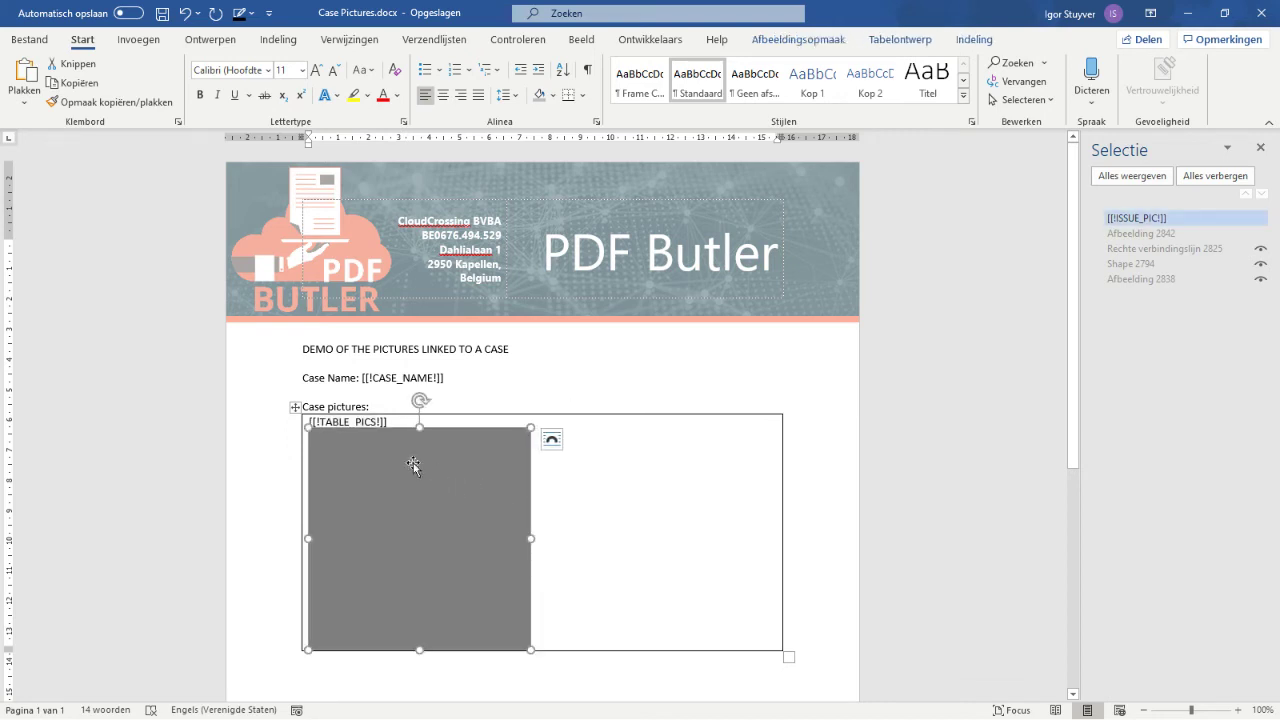
{"action": "left_click_drag", "start_coordinate": [320, 421], "coordinate": [376, 422]}
{"action": "key", "text": "ctrl+c"}
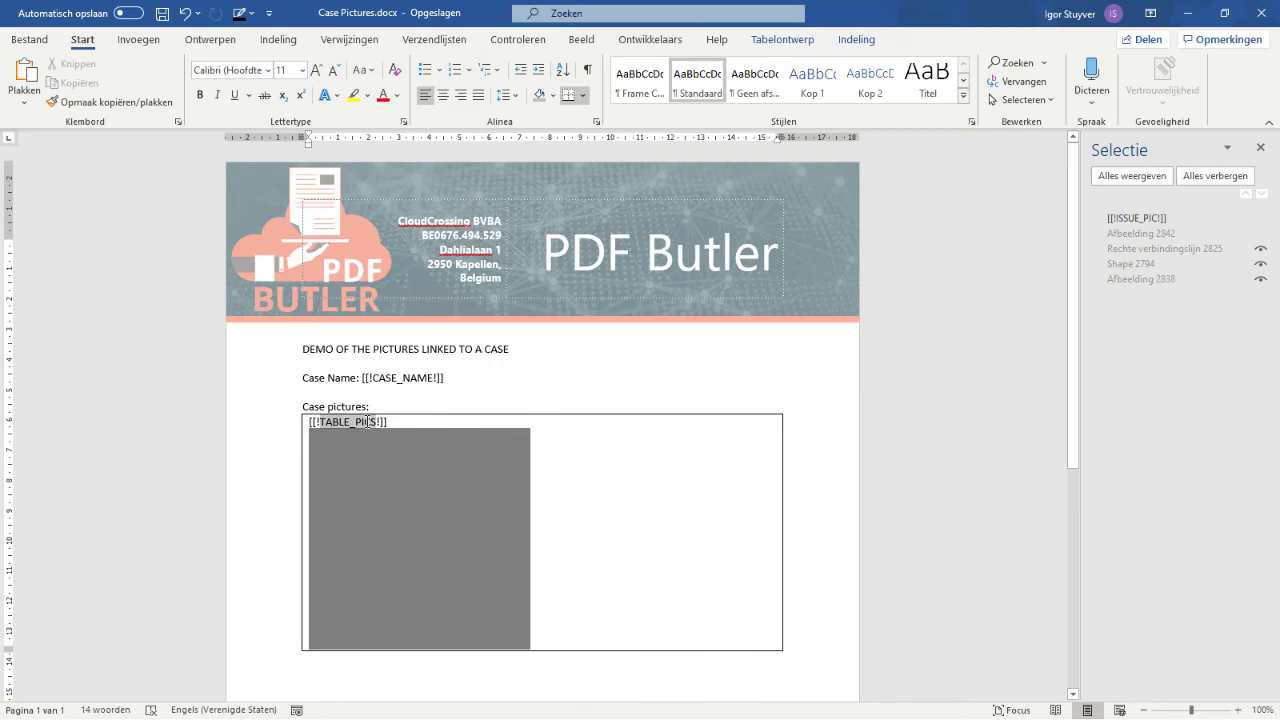
- Add Demo Case - All Files as a data source of the doc config
{"action": "key", "text": "alt+Tab"}
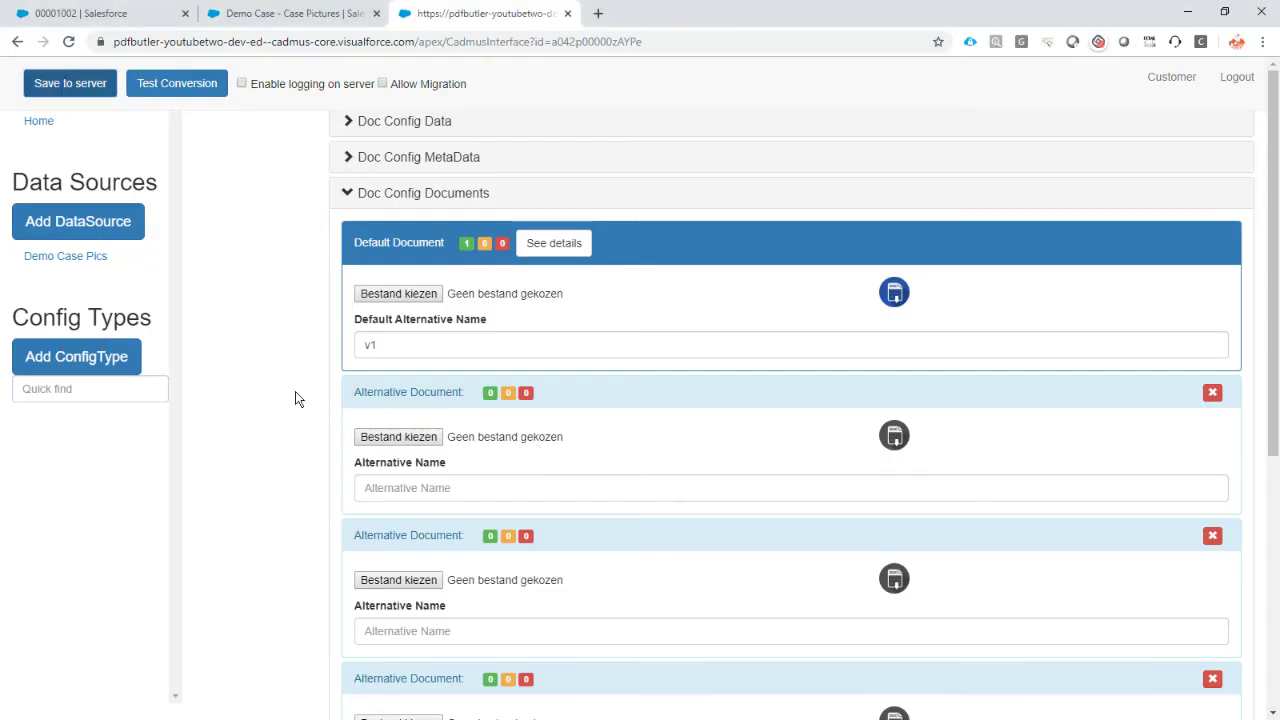
{"action": "left_click", "coordinate": [68, 258]}
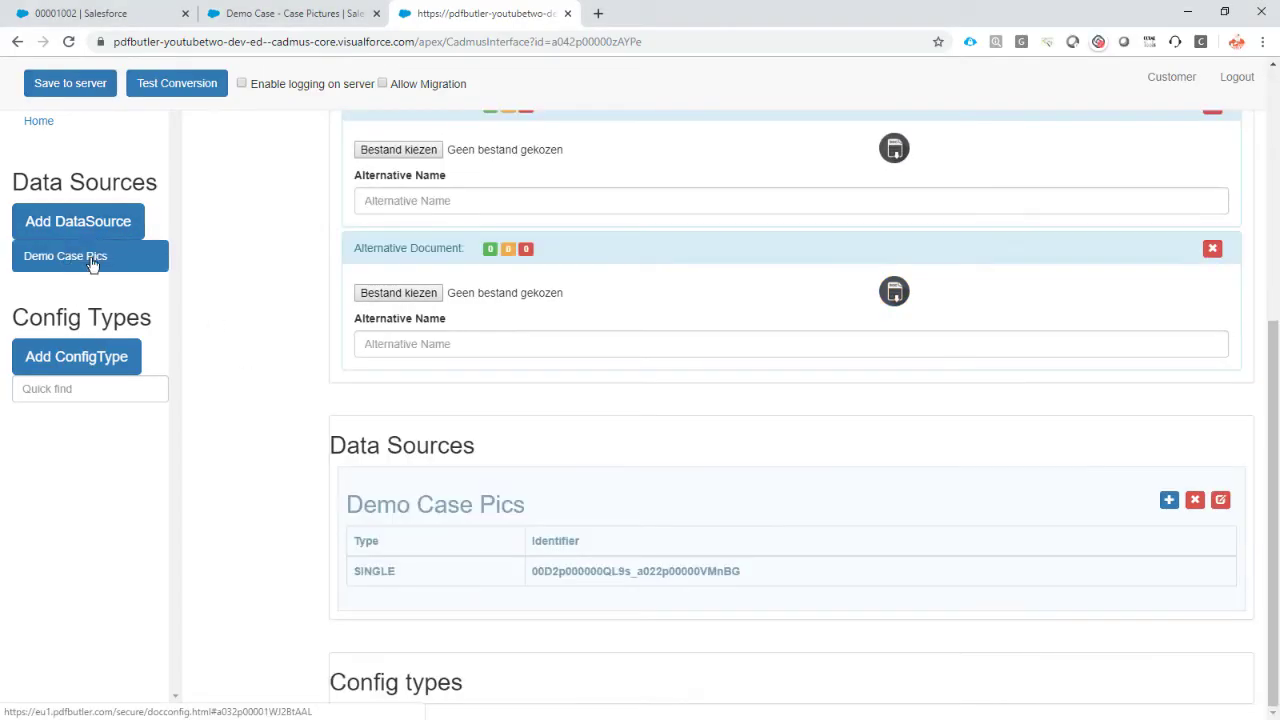
{"action": "left_click", "coordinate": [87, 226]}
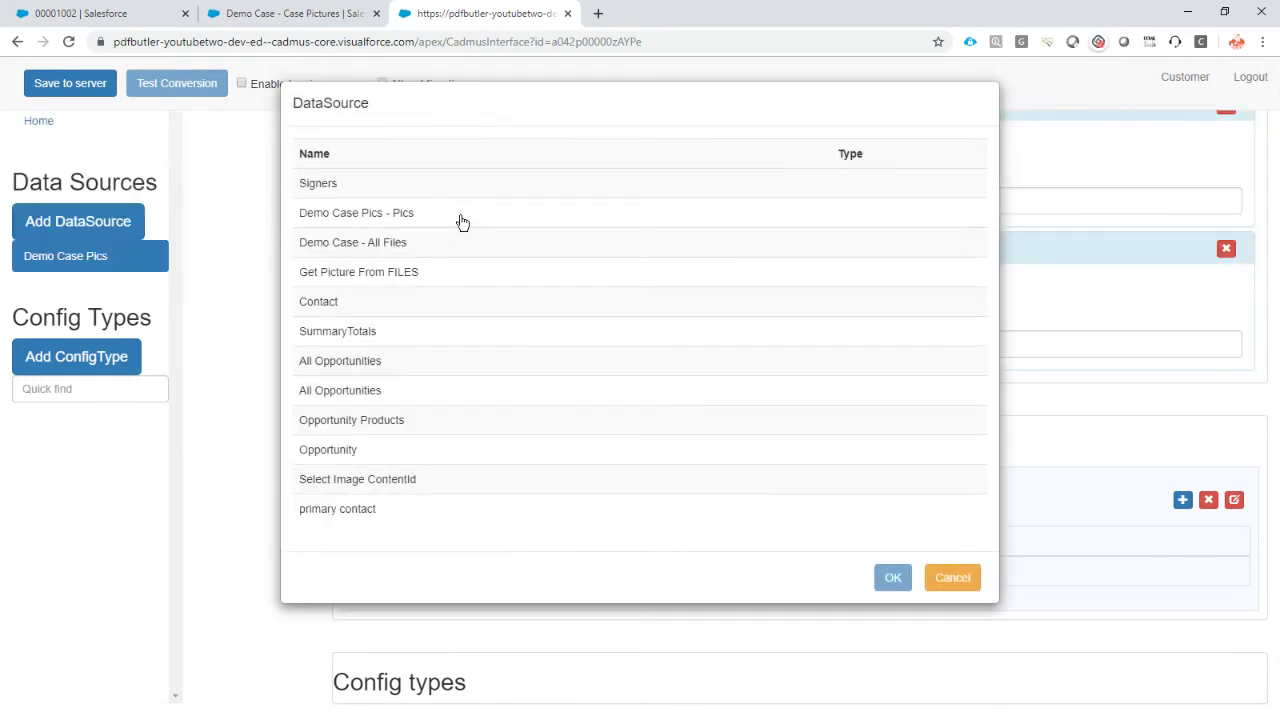
{"action": "left_click", "coordinate": [380, 245]}
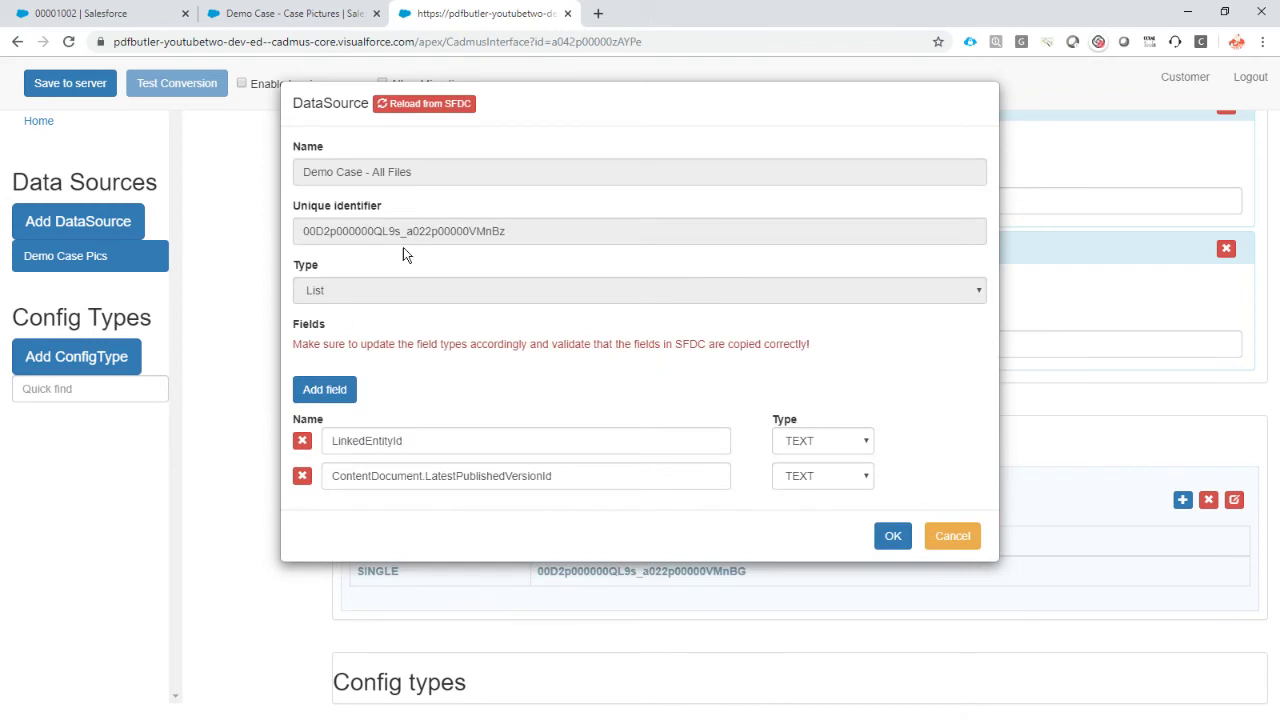
{"action": "left_click", "coordinate": [889, 538]}
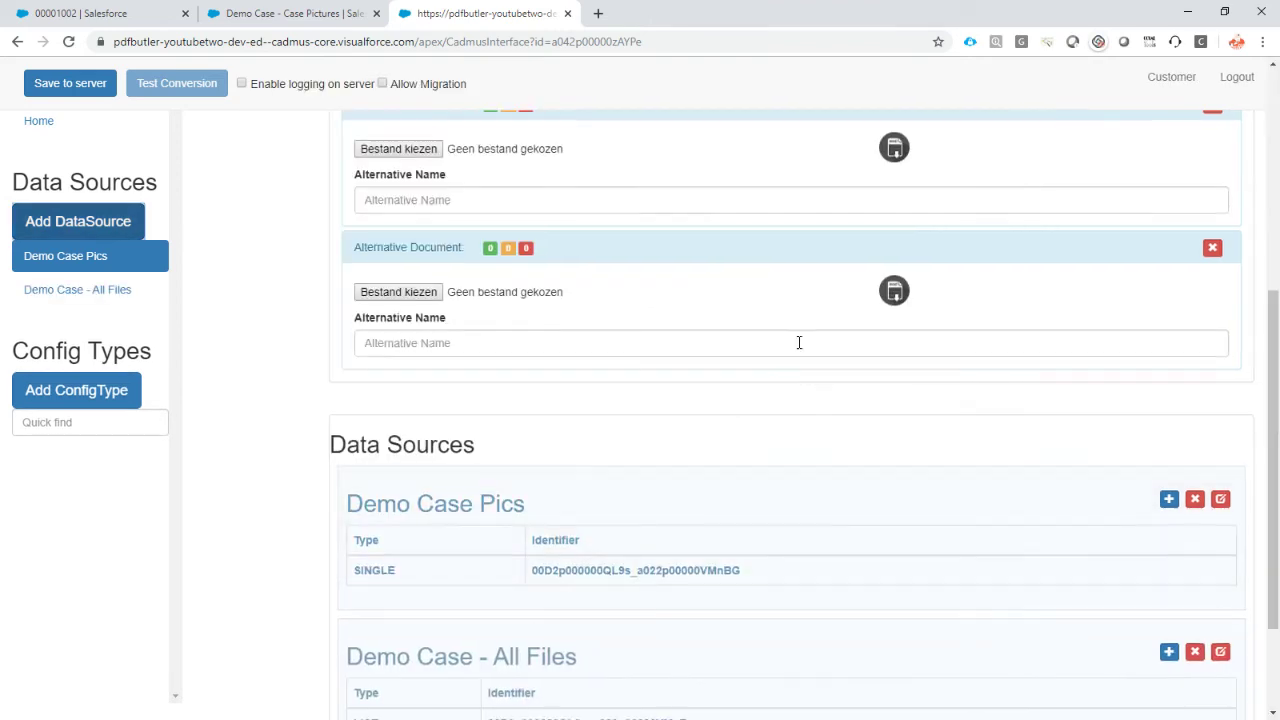
- Nest Demo Case - Case Pictures as a child source under Demo Case - All Files
{"action": "scroll", "coordinate": [1029, 534], "scroll_direction": "down", "scroll_amount": 2}
{"action": "left_click", "coordinate": [1169, 499]}
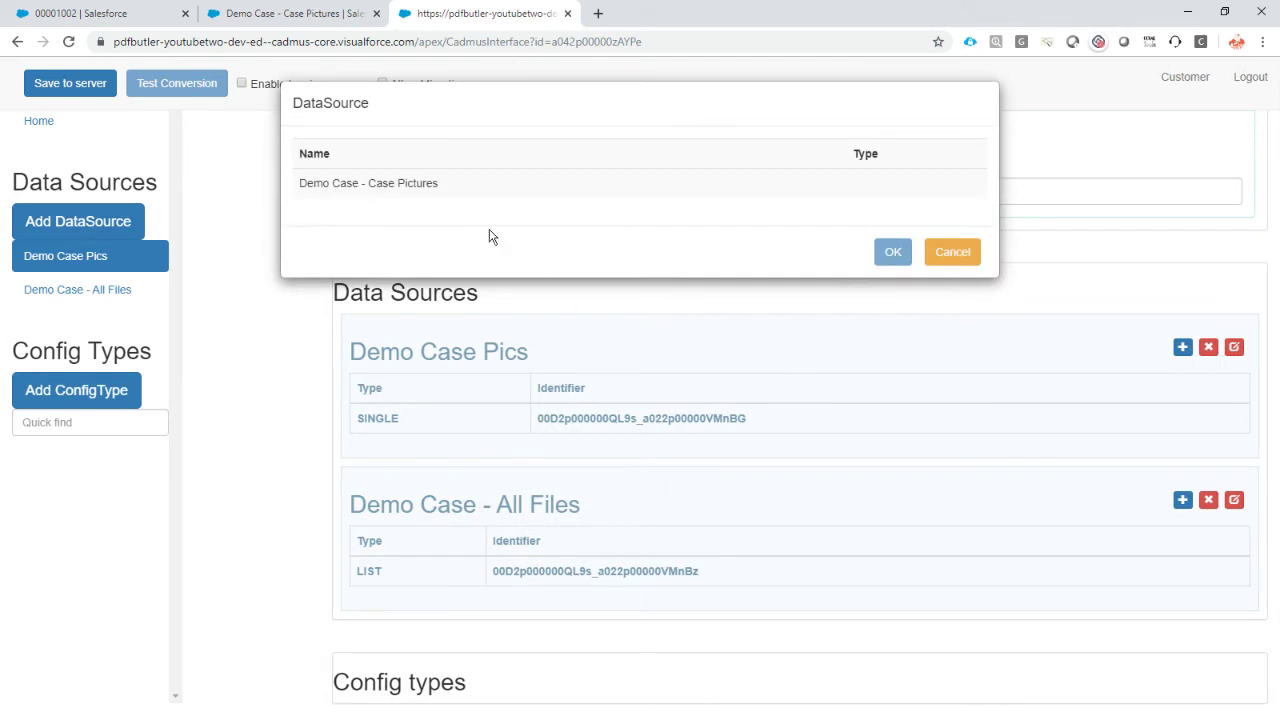
{"action": "left_click", "coordinate": [398, 180]}
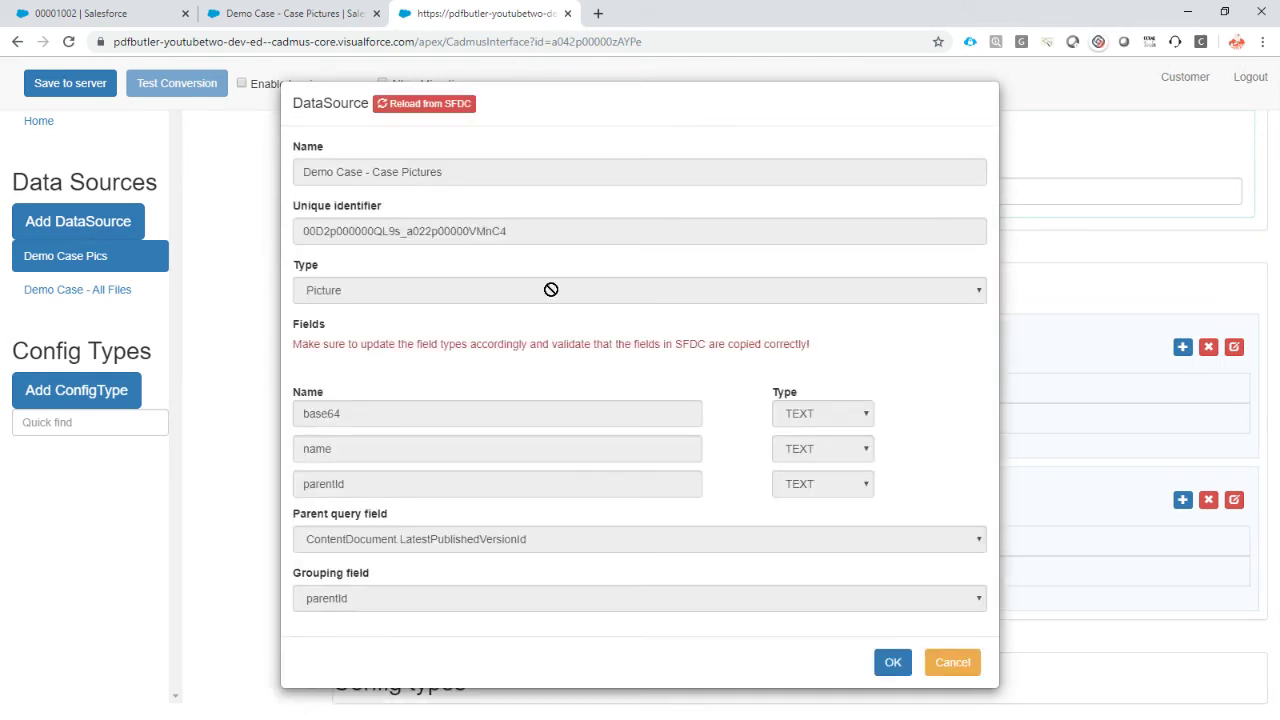
{"action": "left_click", "coordinate": [892, 663]}
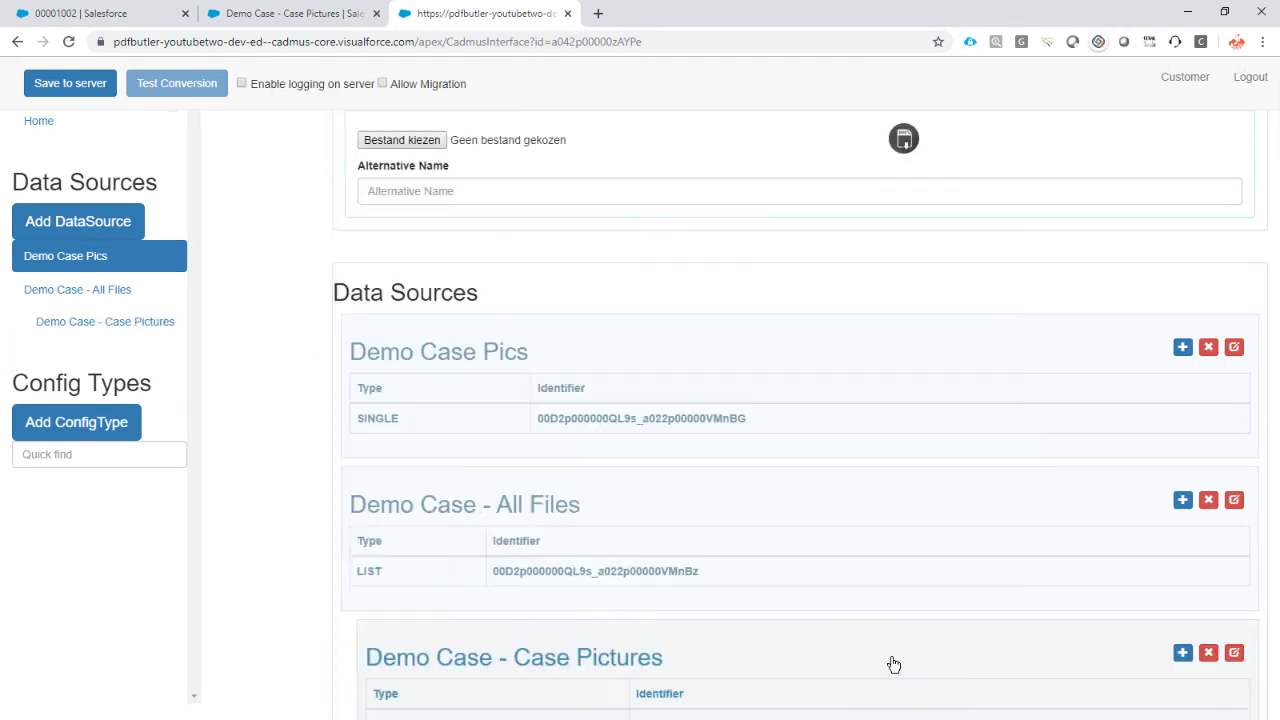
{"action": "left_click", "coordinate": [86, 423]}
- Create config type 'TABLE_PICS ROW': TABLE_ROW, data source Demo Case - All Files, merge field TABLE_PICS
{"action": "left_click", "coordinate": [355, 171]}
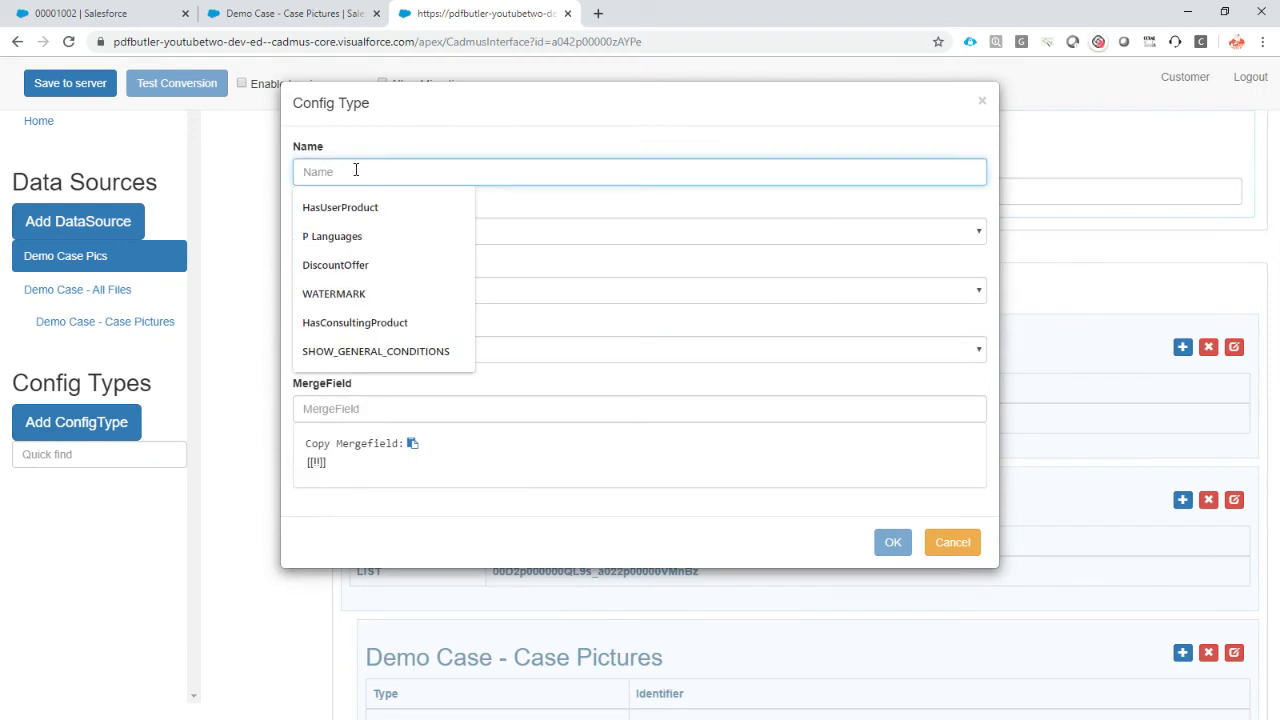
{"action": "key", "text": "ctrl+v"}
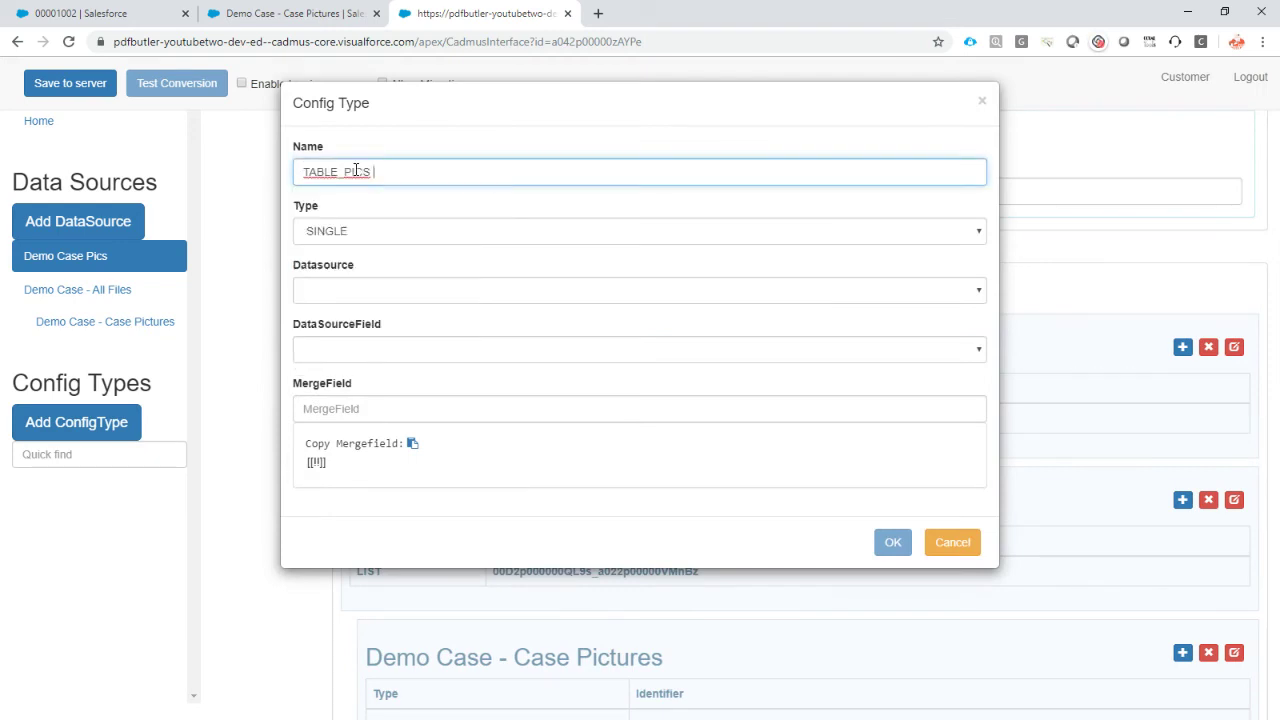
{"action": "type", "text": "ROW"}
{"action": "left_click", "coordinate": [349, 231]}
{"action": "left_click", "coordinate": [364, 298]}
{"action": "left_click", "coordinate": [349, 291]}
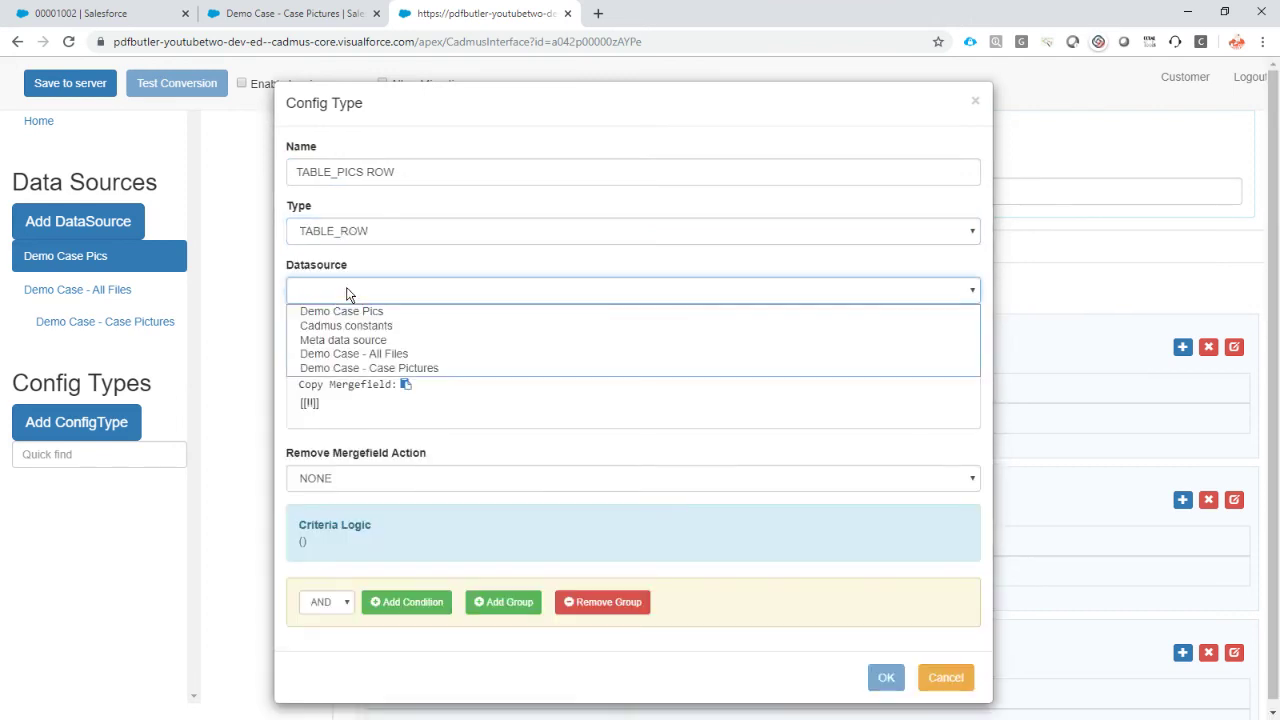
{"action": "left_click", "coordinate": [352, 354]}
{"action": "left_click", "coordinate": [367, 349]}
{"action": "type", "text": "TABLE_PICS"}
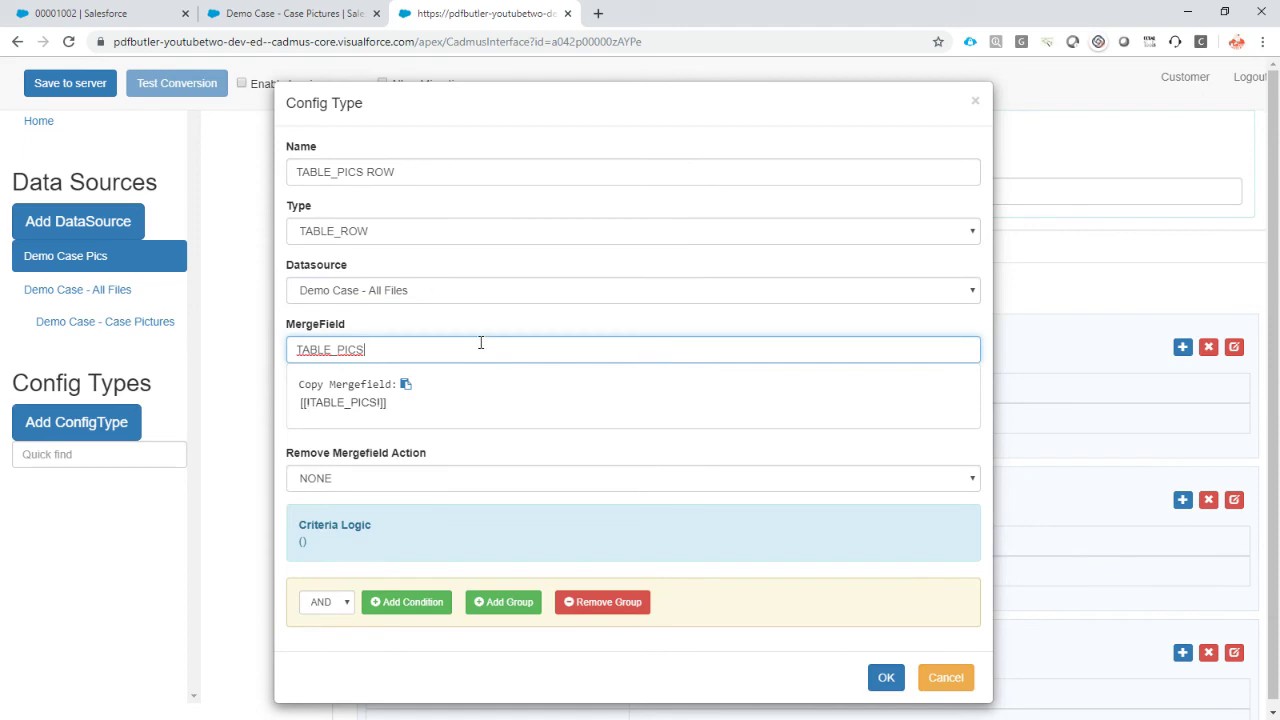
{"action": "left_click", "coordinate": [877, 676]}
{"action": "left_click", "coordinate": [94, 488]}
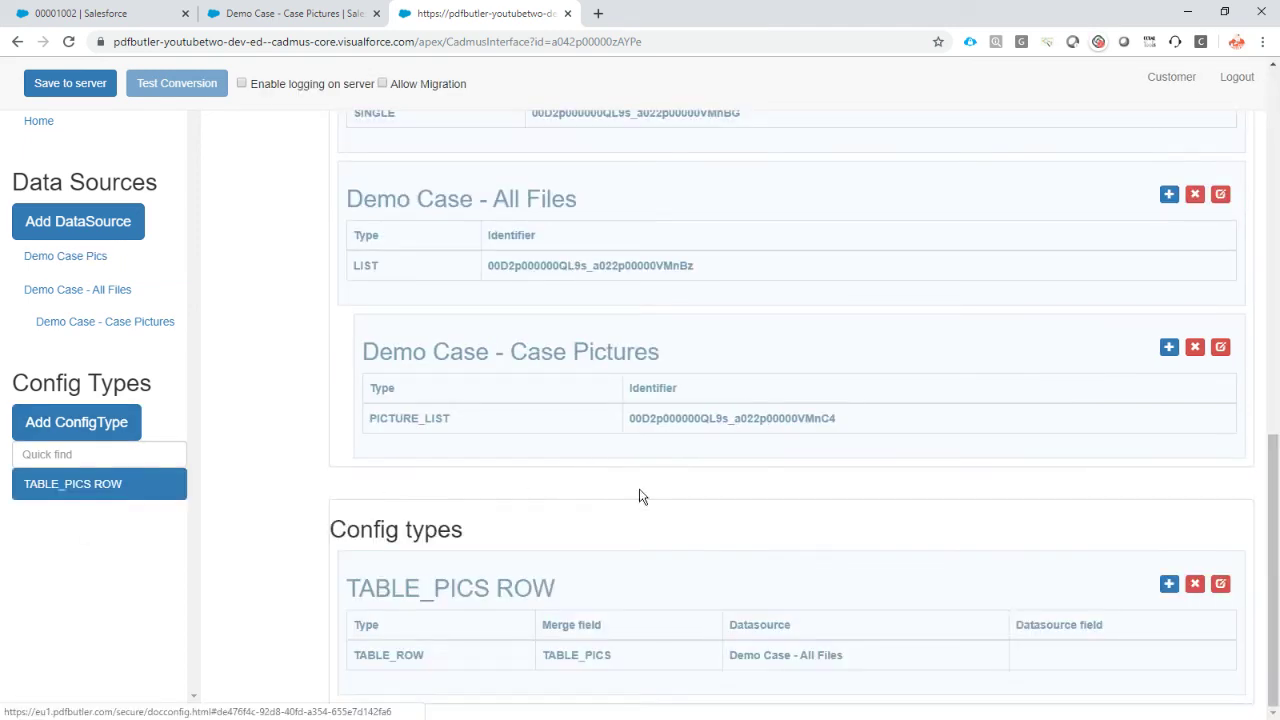
- Add a PICTURE config type under TABLE_PICS ROW and copy the ISSUE_PIC placeholder name from Word
{"action": "left_click", "coordinate": [1169, 584]}
{"action": "left_click", "coordinate": [356, 231]}
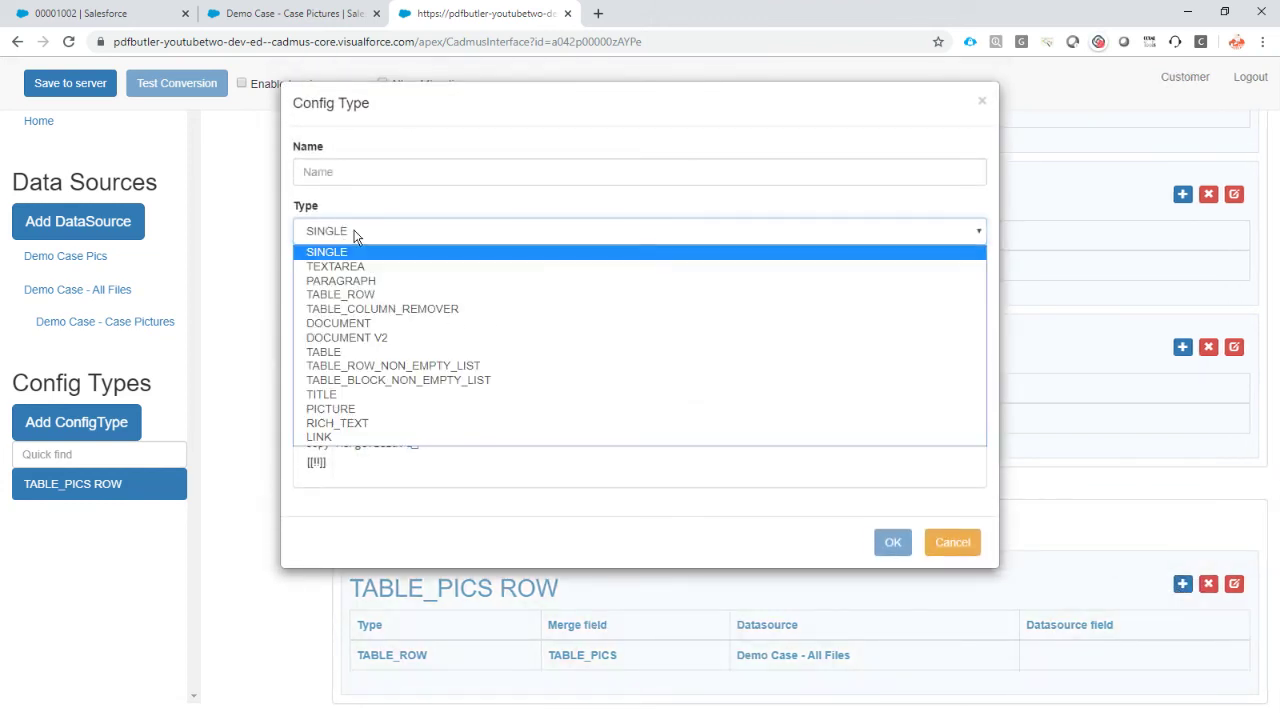
{"action": "left_click", "coordinate": [379, 410]}
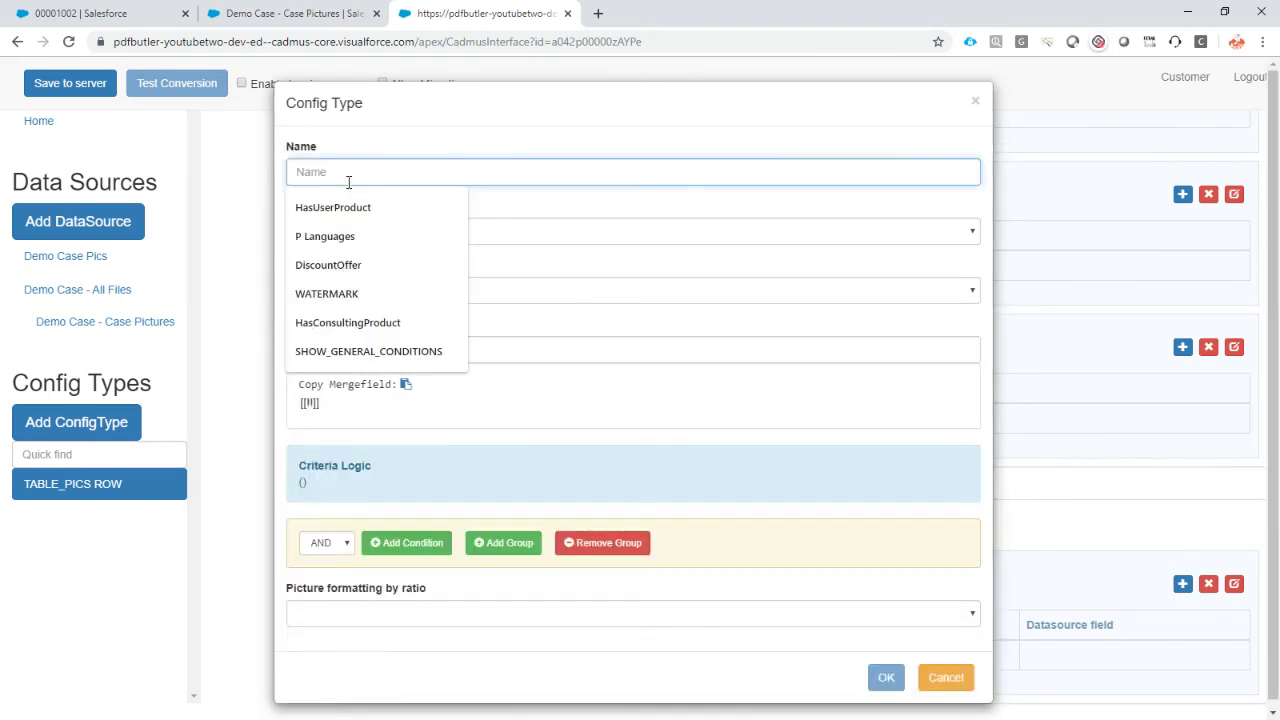
{"action": "key", "text": "alt+Tab"}
{"action": "left_click", "coordinate": [1128, 220]}
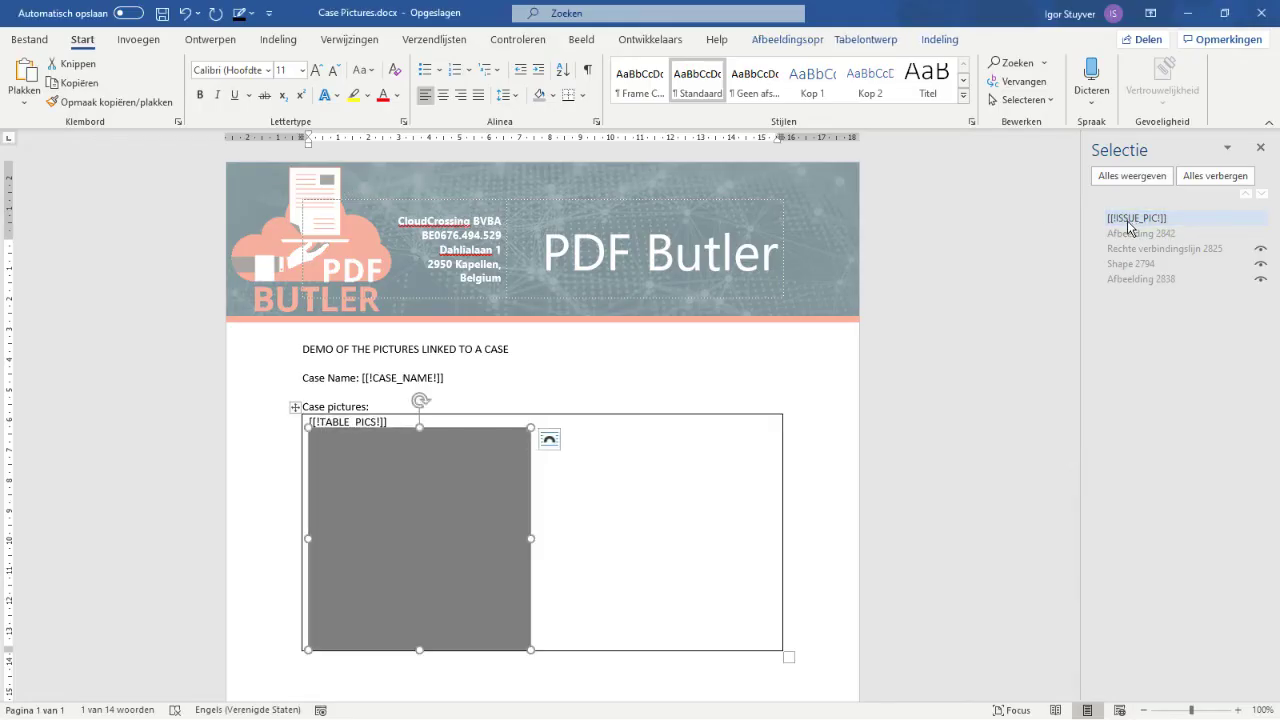
{"action": "left_click", "coordinate": [1129, 220]}
{"action": "left_click_drag", "start_coordinate": [1132, 215], "coordinate": [1149, 222]}
{"action": "key", "text": "ctrl+c"}
{"action": "key", "text": "alt+Tab"}
- Enter ISSUE_PIC as the new config type's name and merge field
{"action": "left_click", "coordinate": [366, 170]}
{"action": "key", "text": "ctrl+v"}
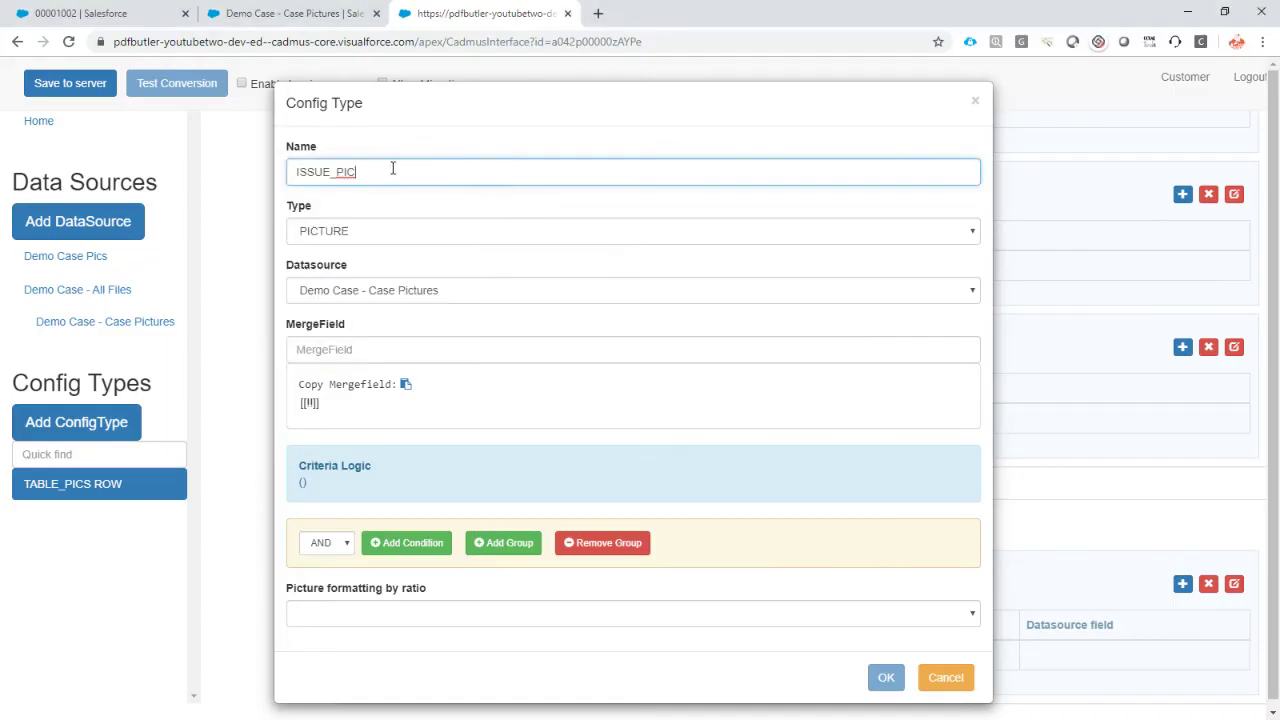
{"action": "left_click", "coordinate": [384, 350]}
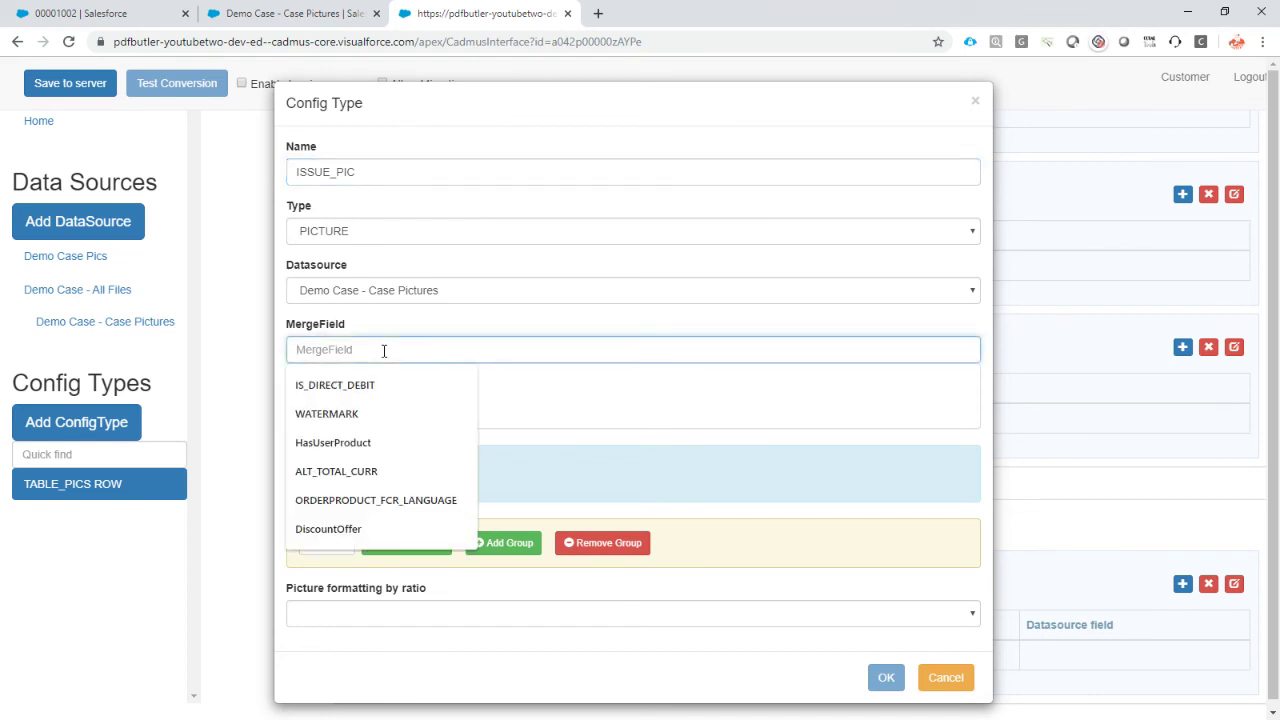
{"action": "key", "text": "ctrl+v"}
- Scale the ISSUE_PIC picture by width, confirm it, and save the configuration to the server
{"action": "left_click", "coordinate": [441, 611]}
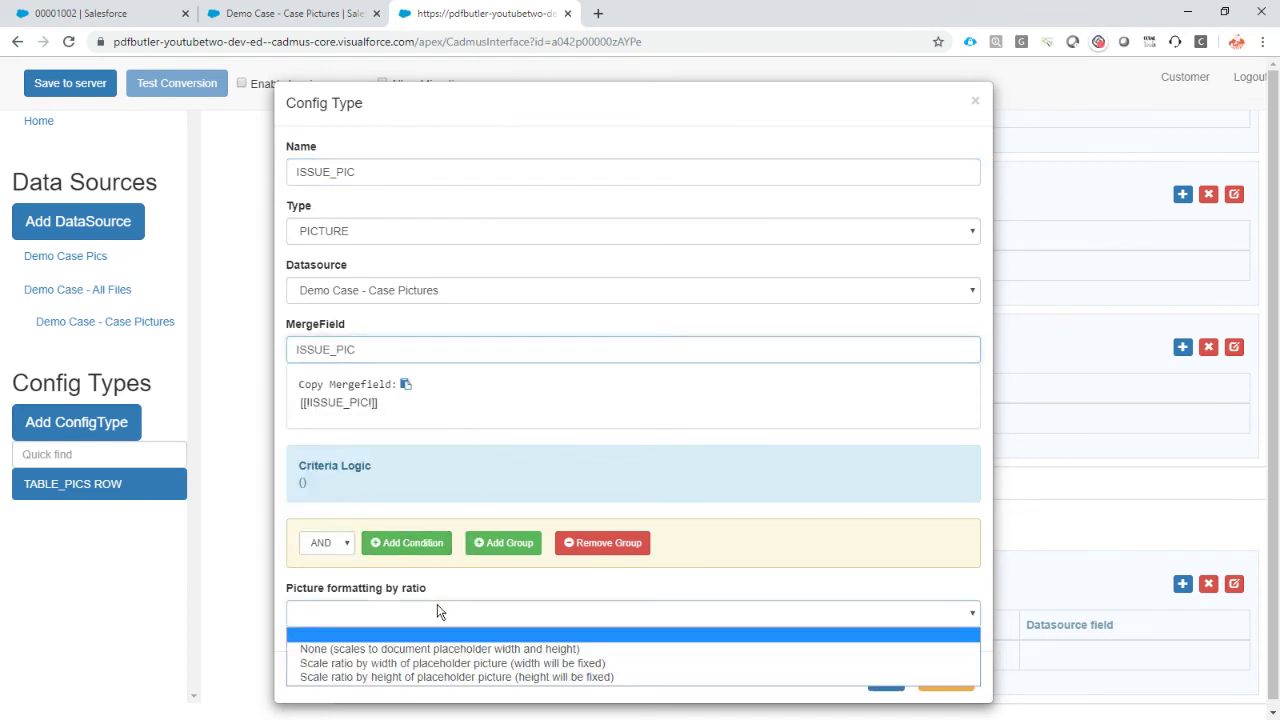
{"action": "left_click", "coordinate": [587, 665]}
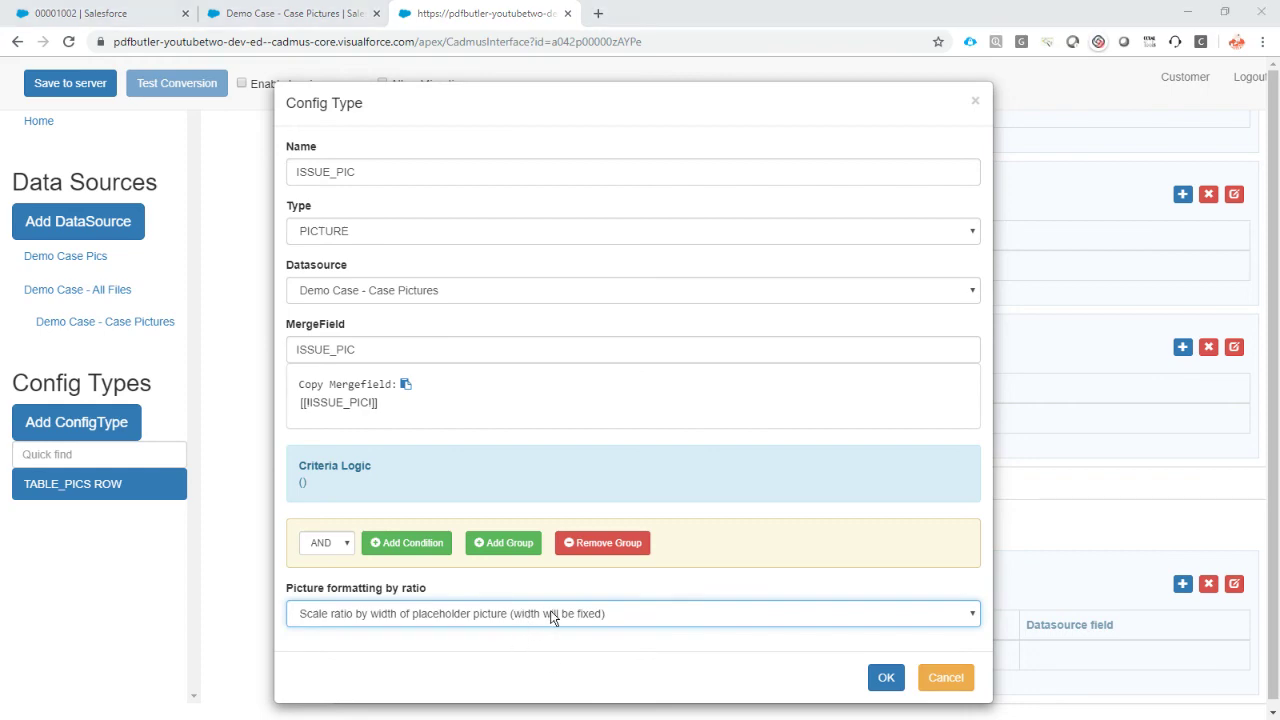
{"action": "key", "text": "alt+Tab"}
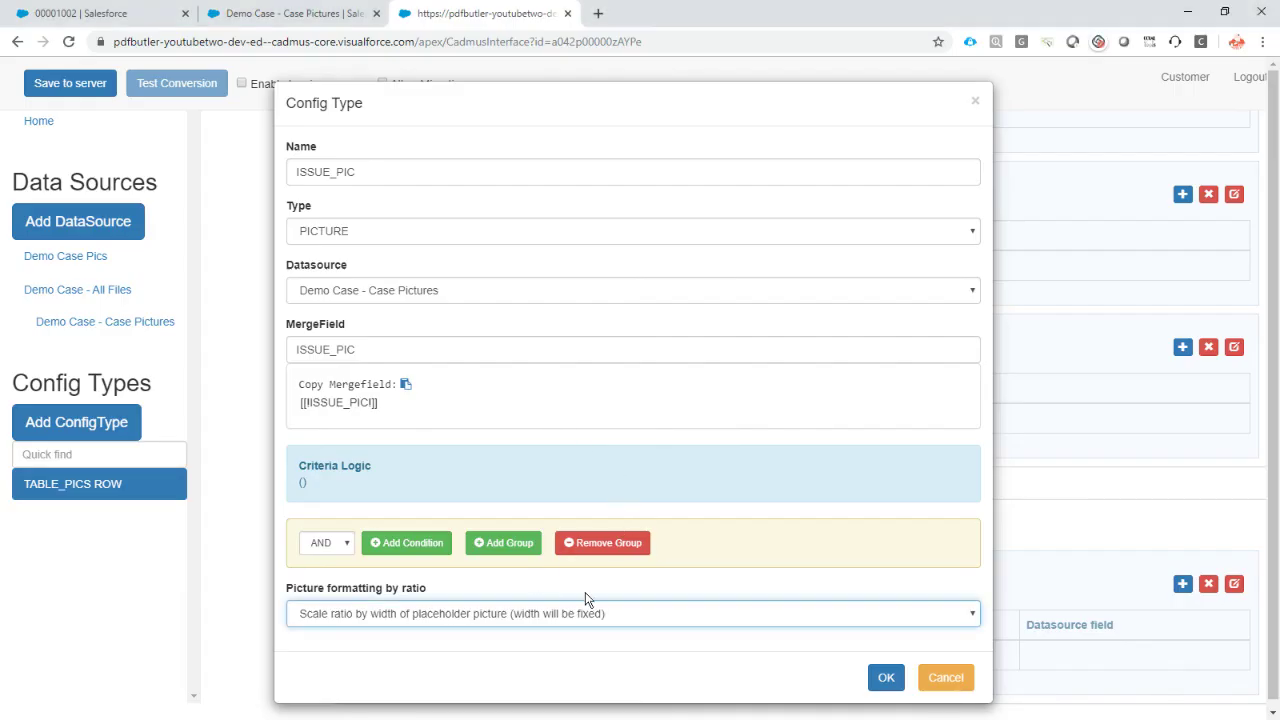
{"action": "left_click", "coordinate": [886, 679]}
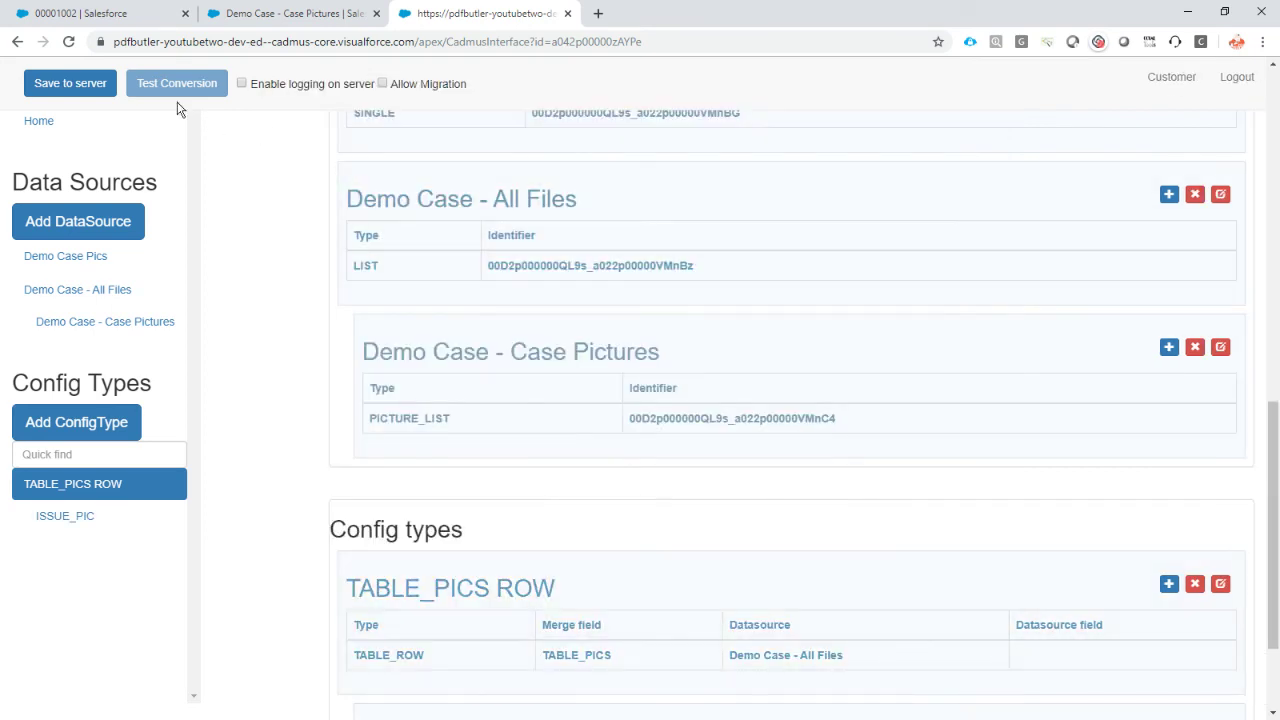
{"action": "left_click", "coordinate": [93, 86]}
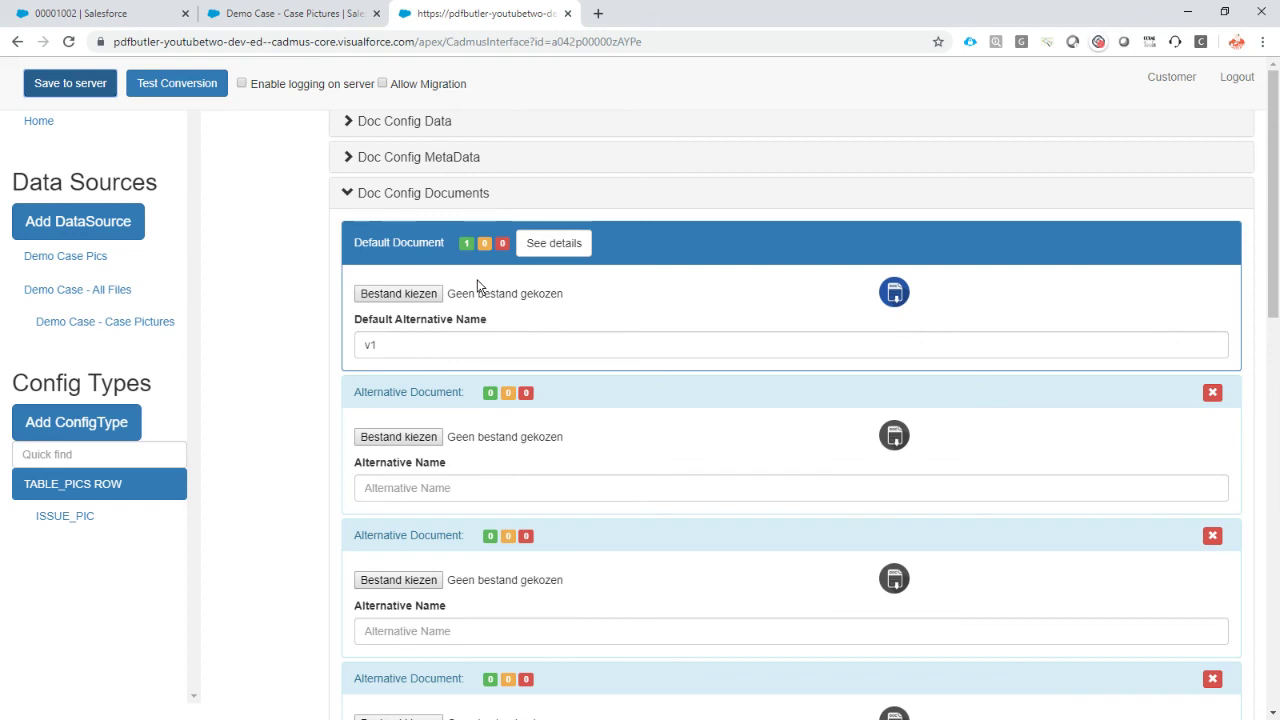
- Generate the case PDF and check the preview, spotting the leftover TABLE_PICS tag beside the motor pictures
{"action": "left_click", "coordinate": [76, 18]}
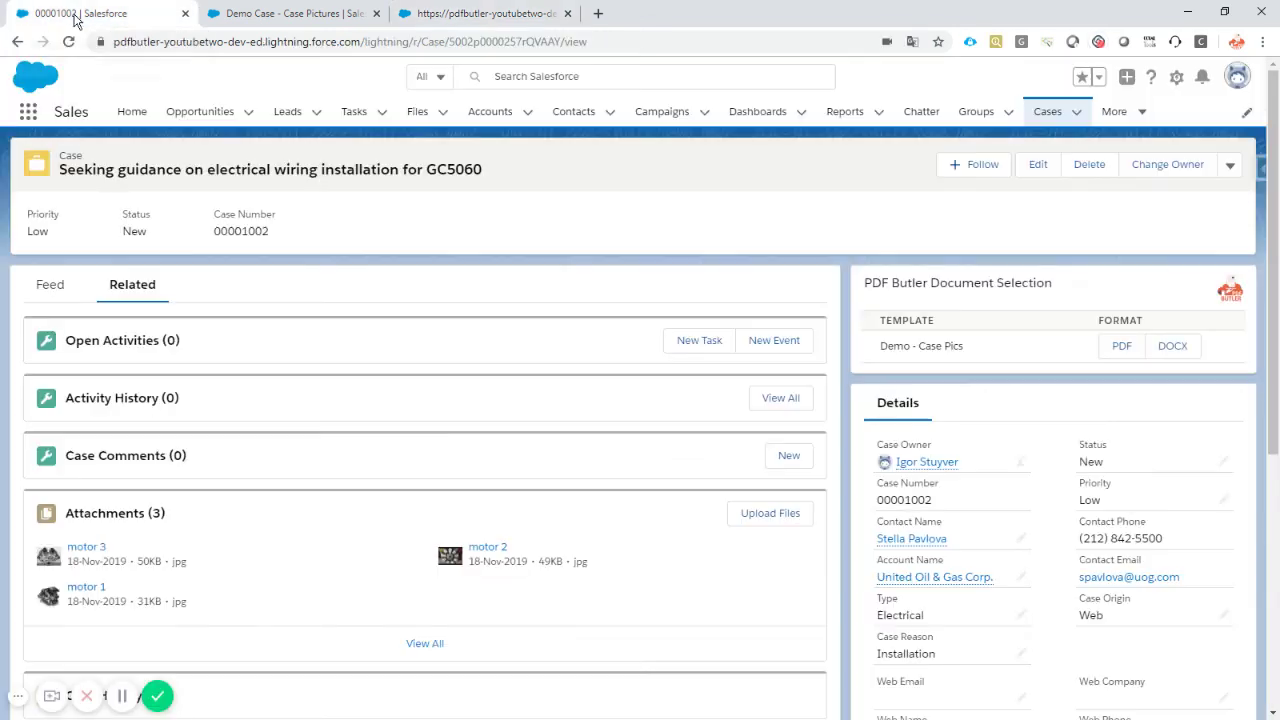
{"action": "left_click", "coordinate": [1115, 347]}
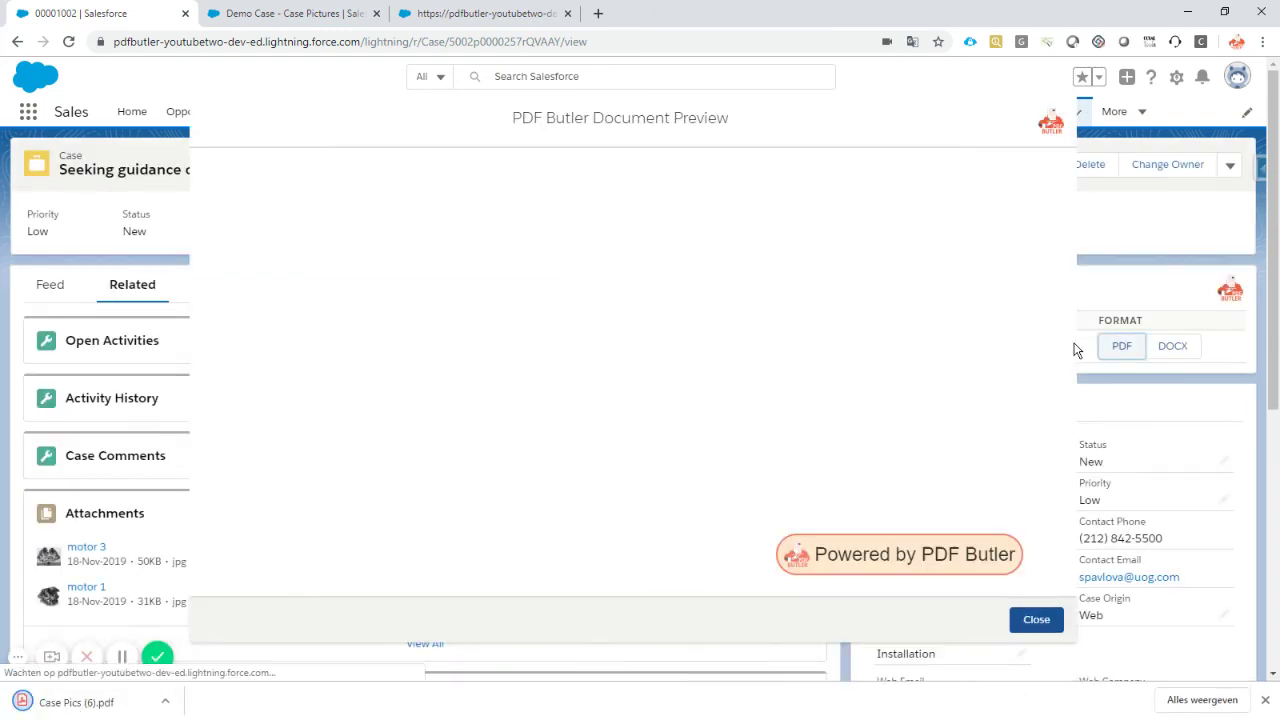
{"action": "scroll", "coordinate": [812, 338], "scroll_direction": "down", "scroll_amount": 2}
{"action": "scroll", "coordinate": [598, 297], "scroll_direction": "down", "scroll_amount": 8}
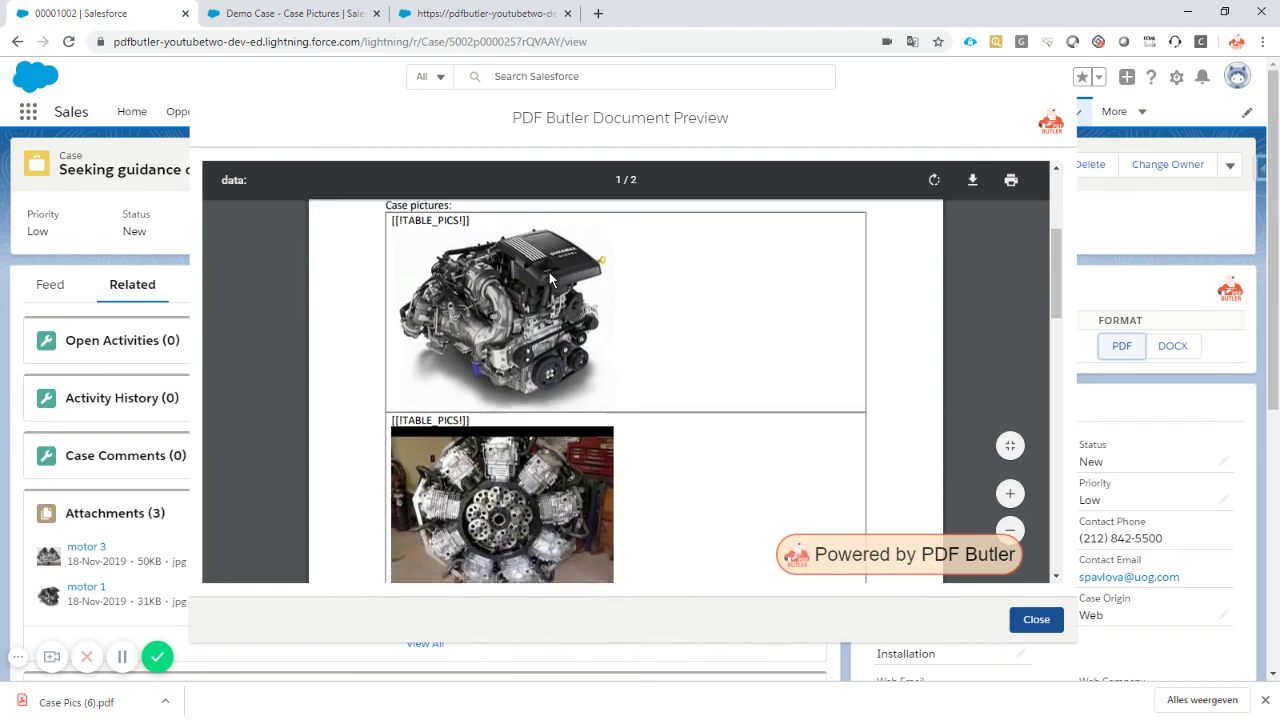
{"action": "scroll", "coordinate": [548, 285], "scroll_direction": "down", "scroll_amount": 8}
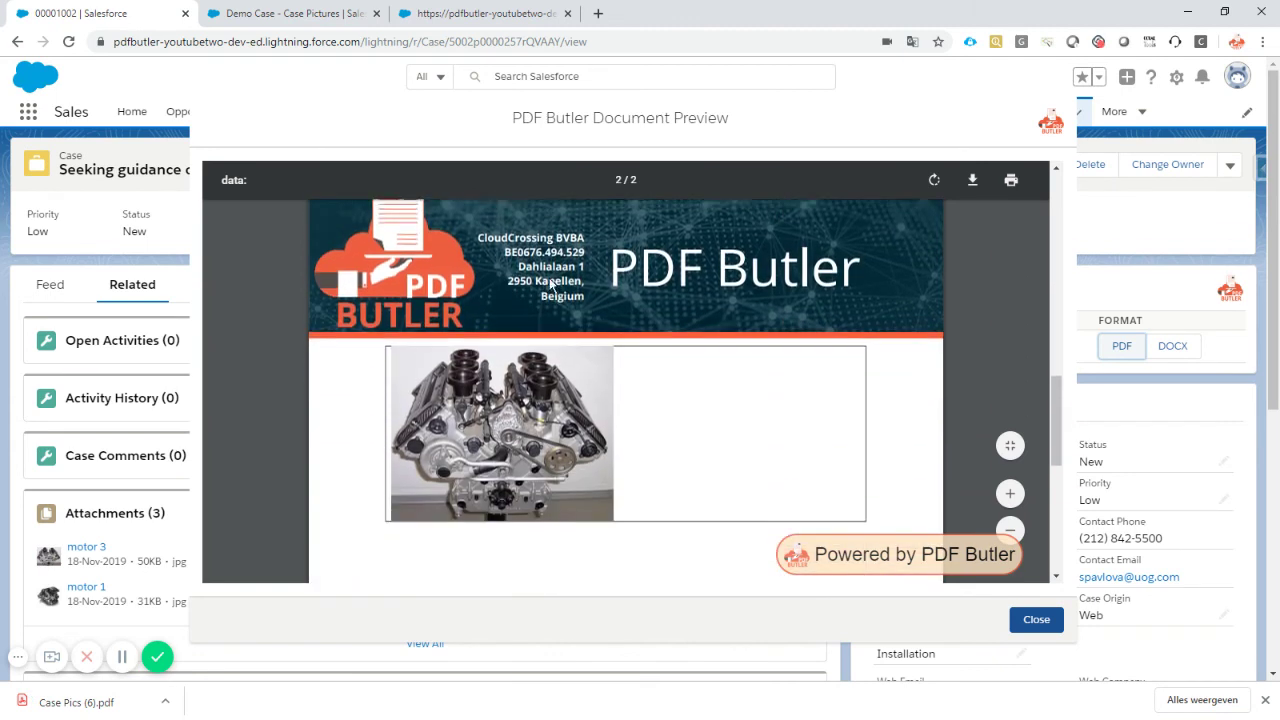
{"action": "scroll", "coordinate": [549, 286], "scroll_direction": "up", "scroll_amount": 8}
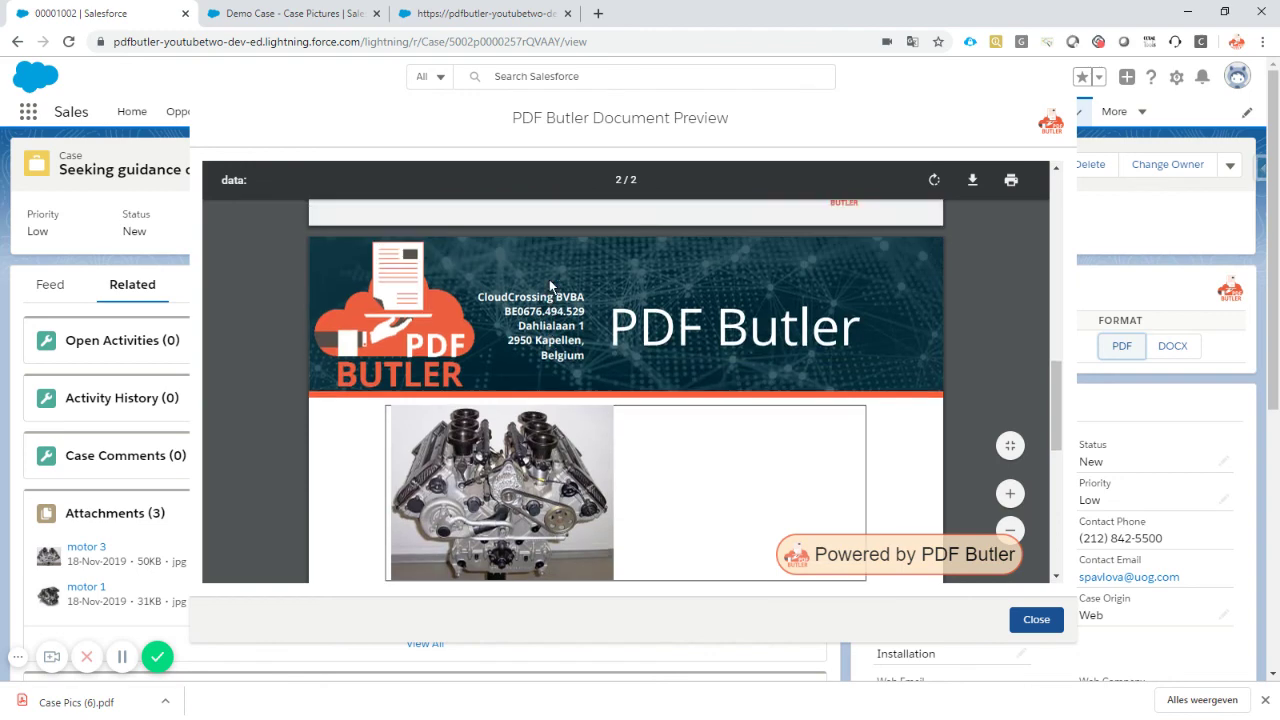
{"action": "scroll", "coordinate": [549, 279], "scroll_direction": "up", "scroll_amount": 10}
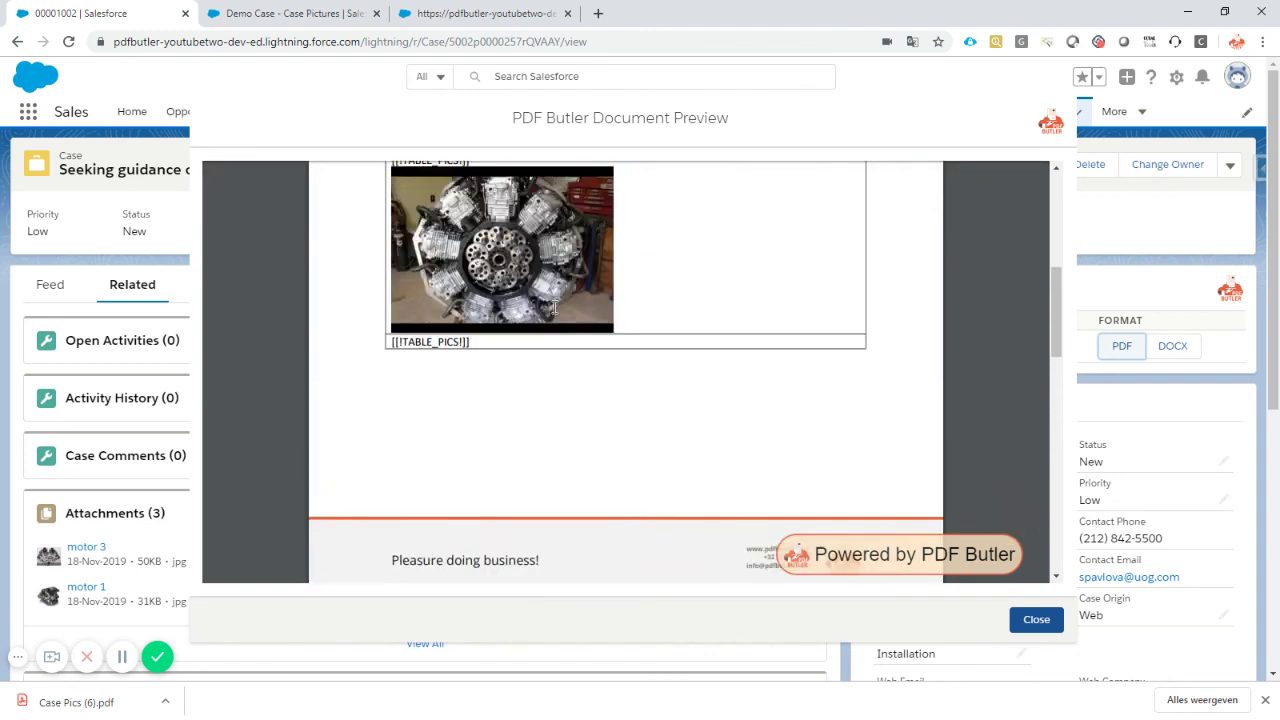
{"action": "scroll", "coordinate": [554, 307], "scroll_direction": "up", "scroll_amount": 2}
{"action": "left_click_drag", "start_coordinate": [398, 470], "coordinate": [469, 468]}
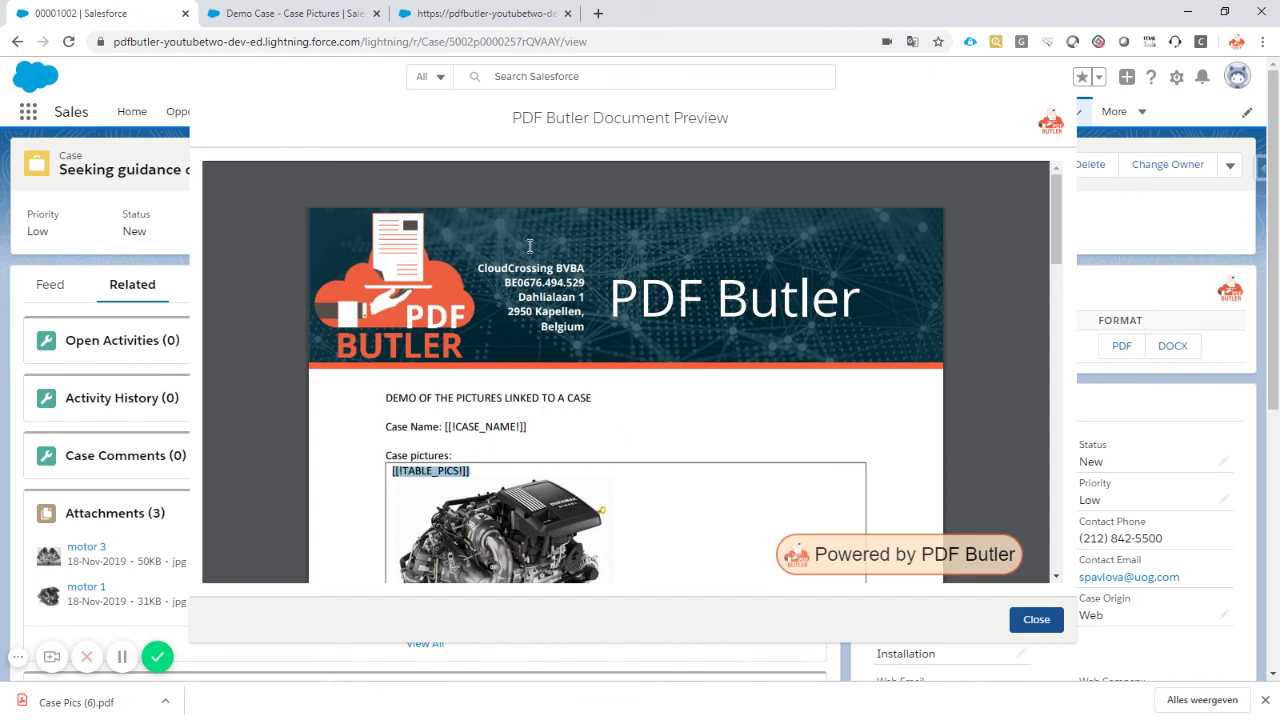
- Set TABLE_PICS ROW's Remove Mergefield Action to MERGE FIELD ONLY
{"action": "left_click", "coordinate": [447, 16]}
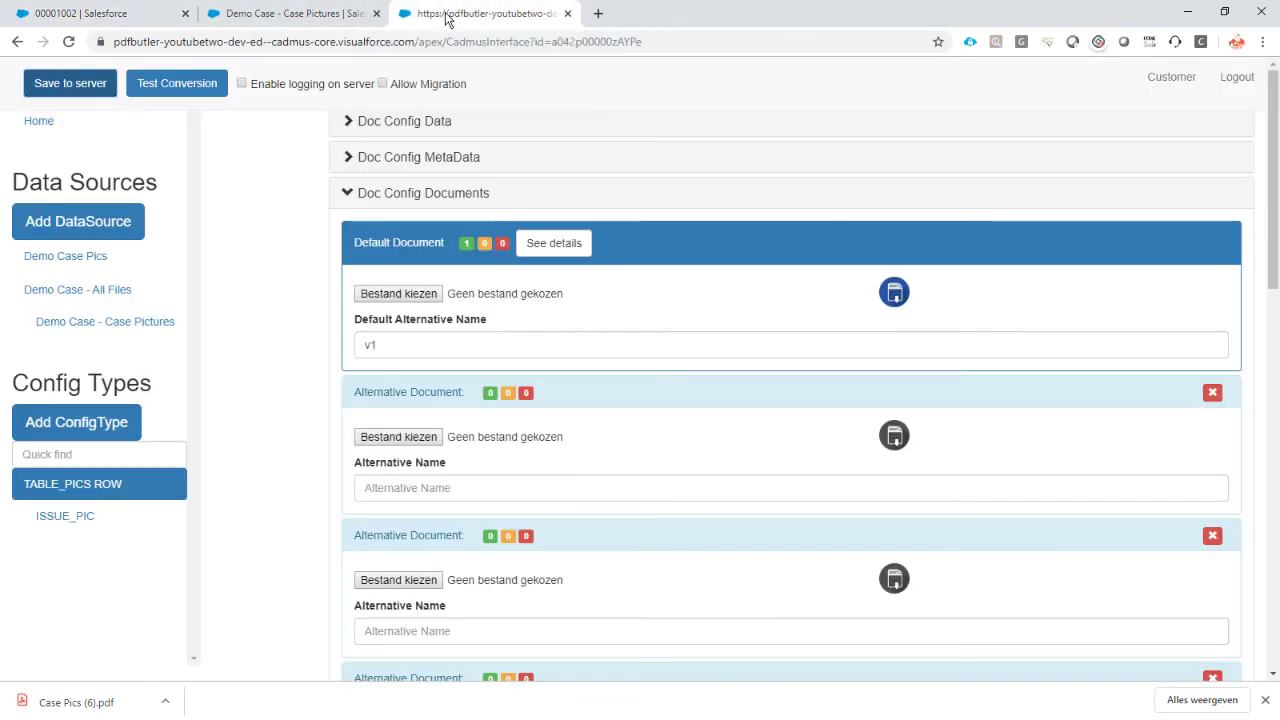
{"action": "left_click", "coordinate": [148, 517]}
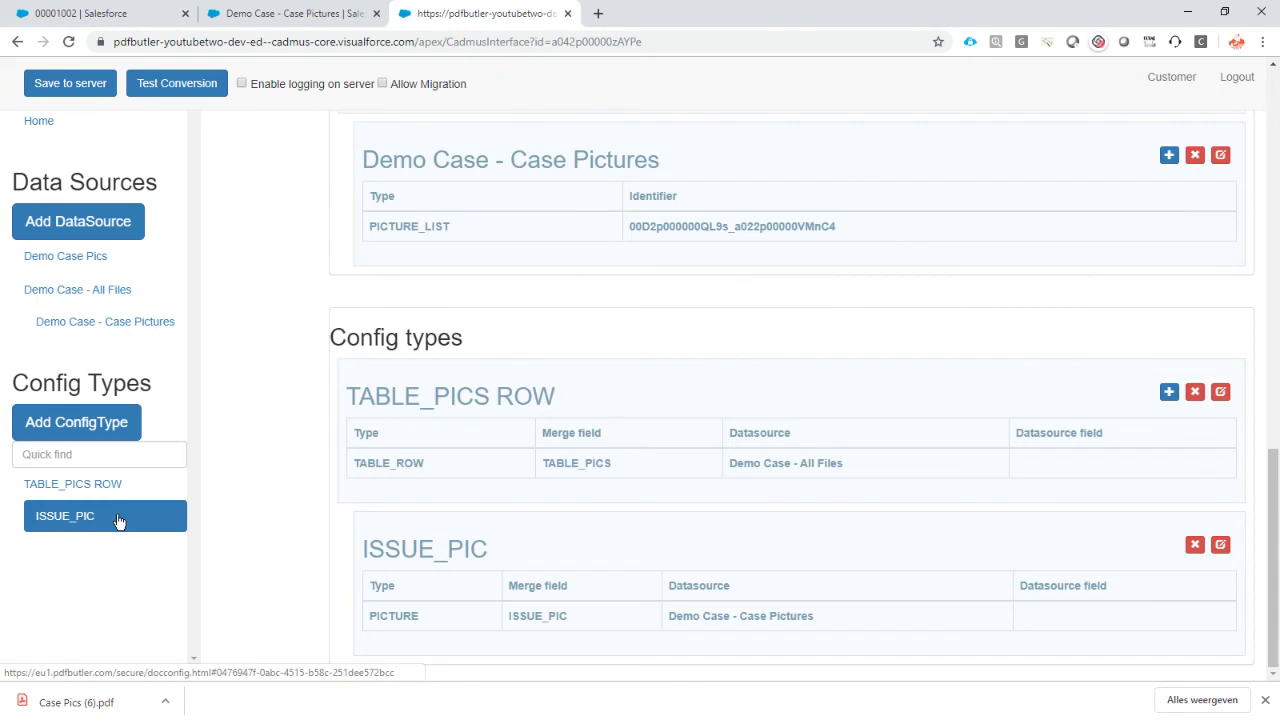
{"action": "left_click", "coordinate": [1220, 394]}
{"action": "left_click", "coordinate": [363, 477]}
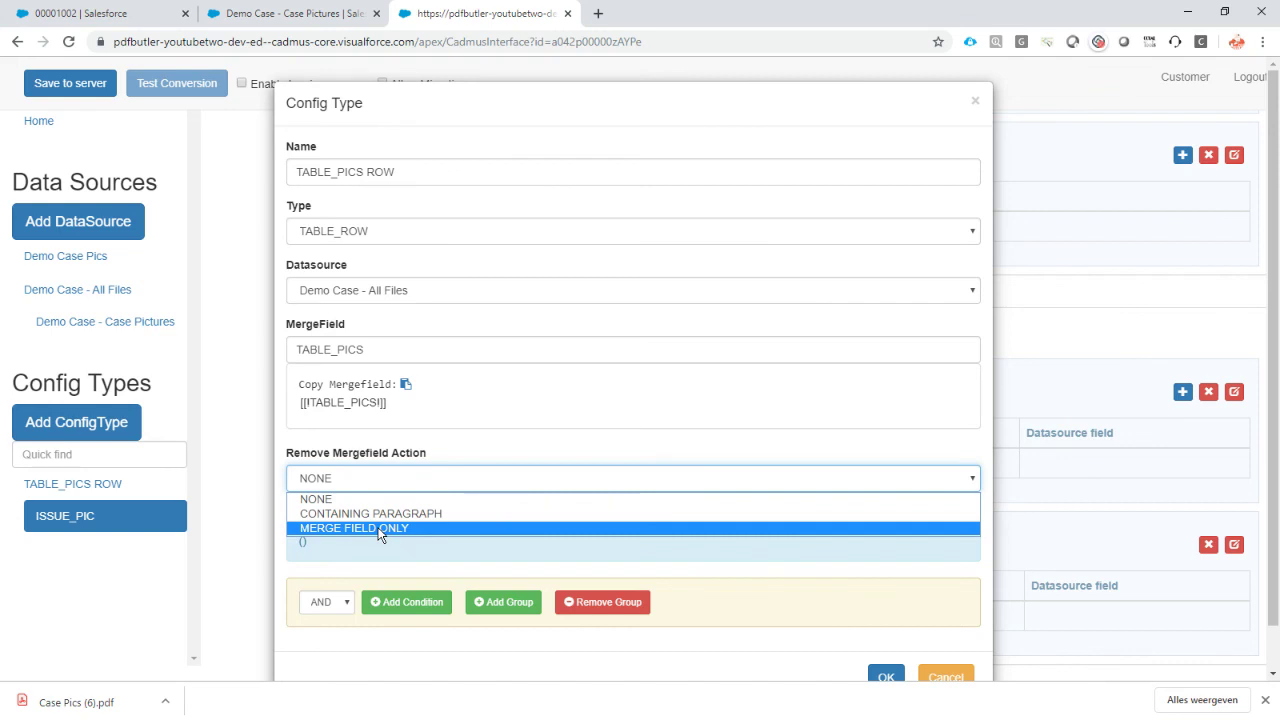
{"action": "left_click", "coordinate": [425, 514]}
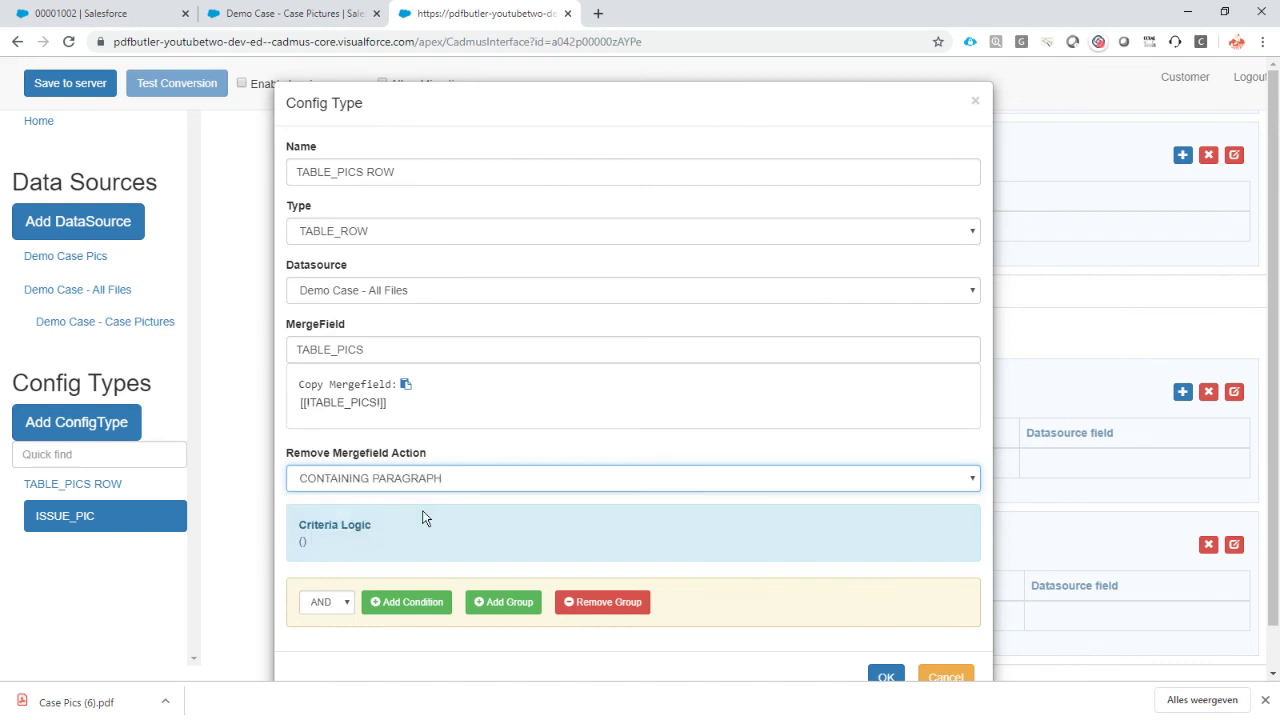
{"action": "left_click", "coordinate": [470, 482]}
{"action": "left_click", "coordinate": [460, 527]}
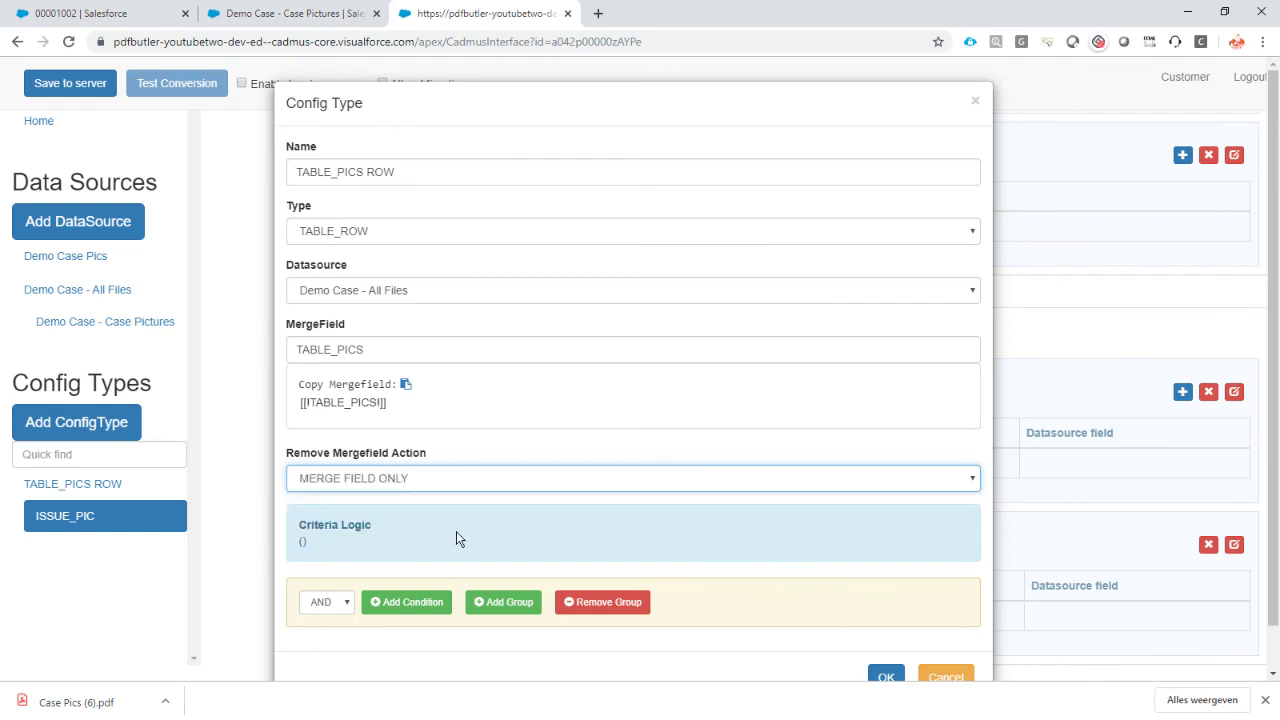
- Confirm the TABLE_PICS ROW change, save to server, and return to the case preview
{"action": "left_click", "coordinate": [885, 673]}
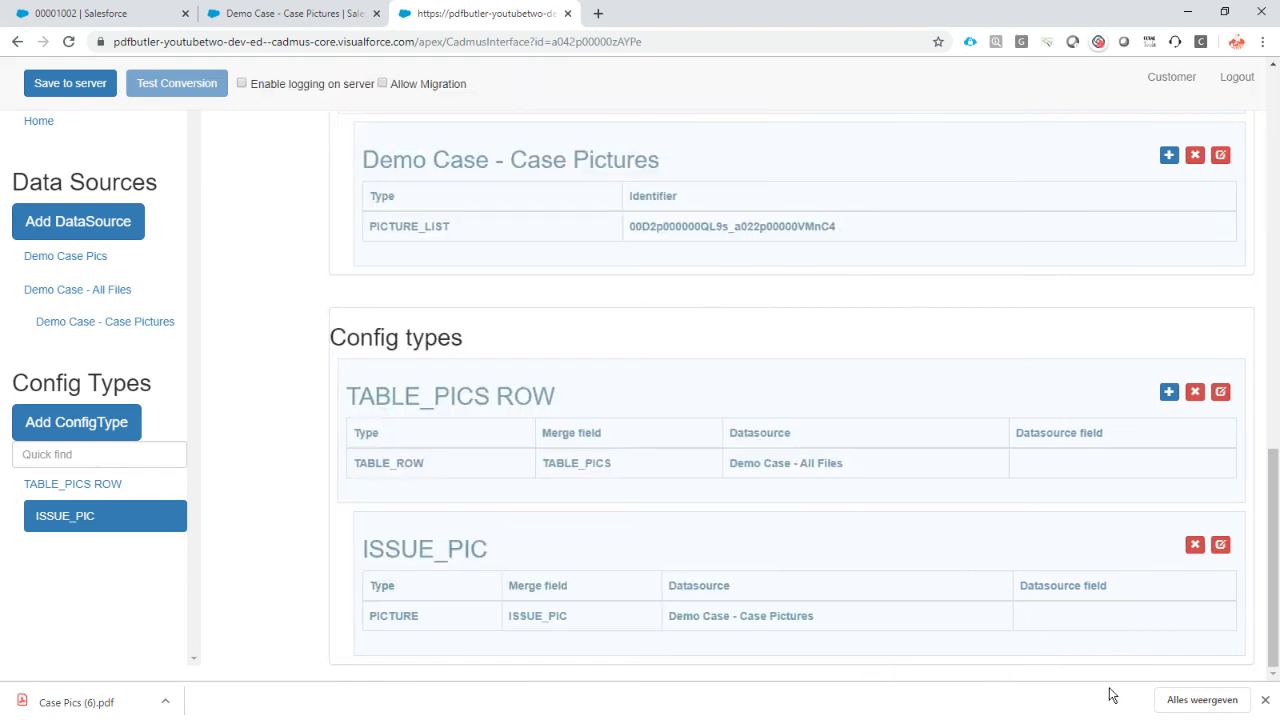
{"action": "left_click", "coordinate": [70, 86]}
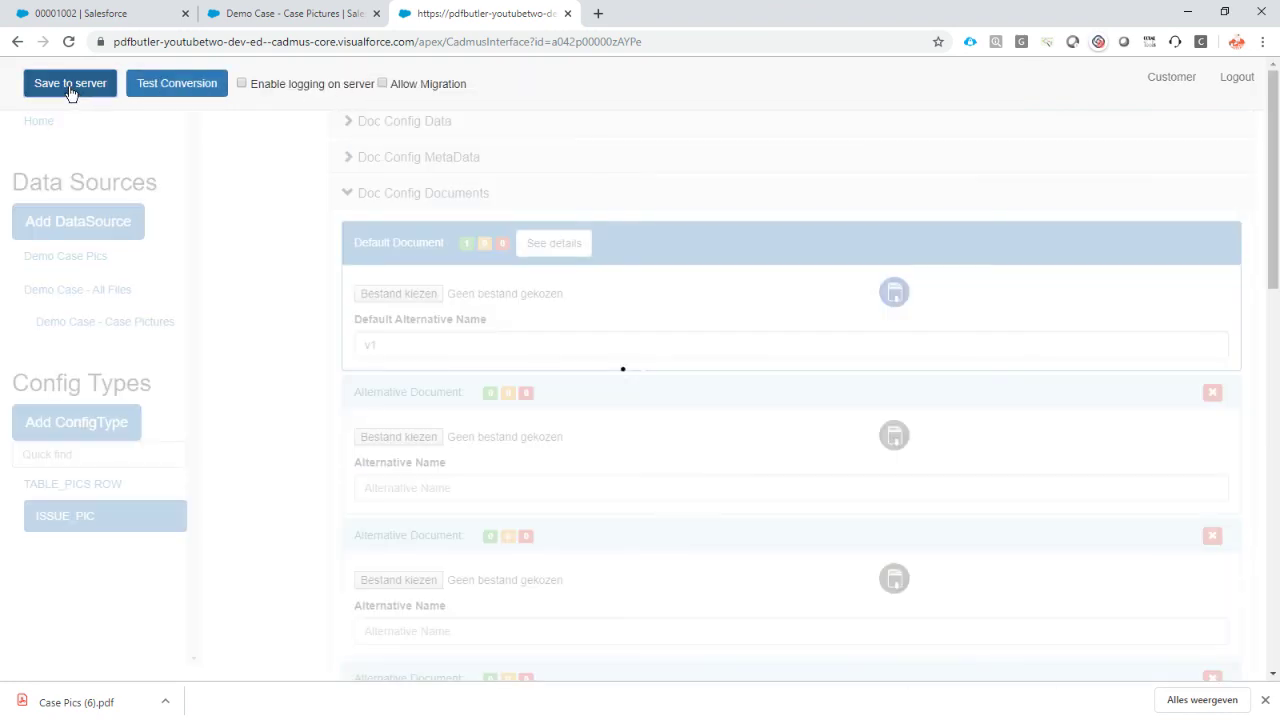
{"action": "left_click", "coordinate": [177, 83]}
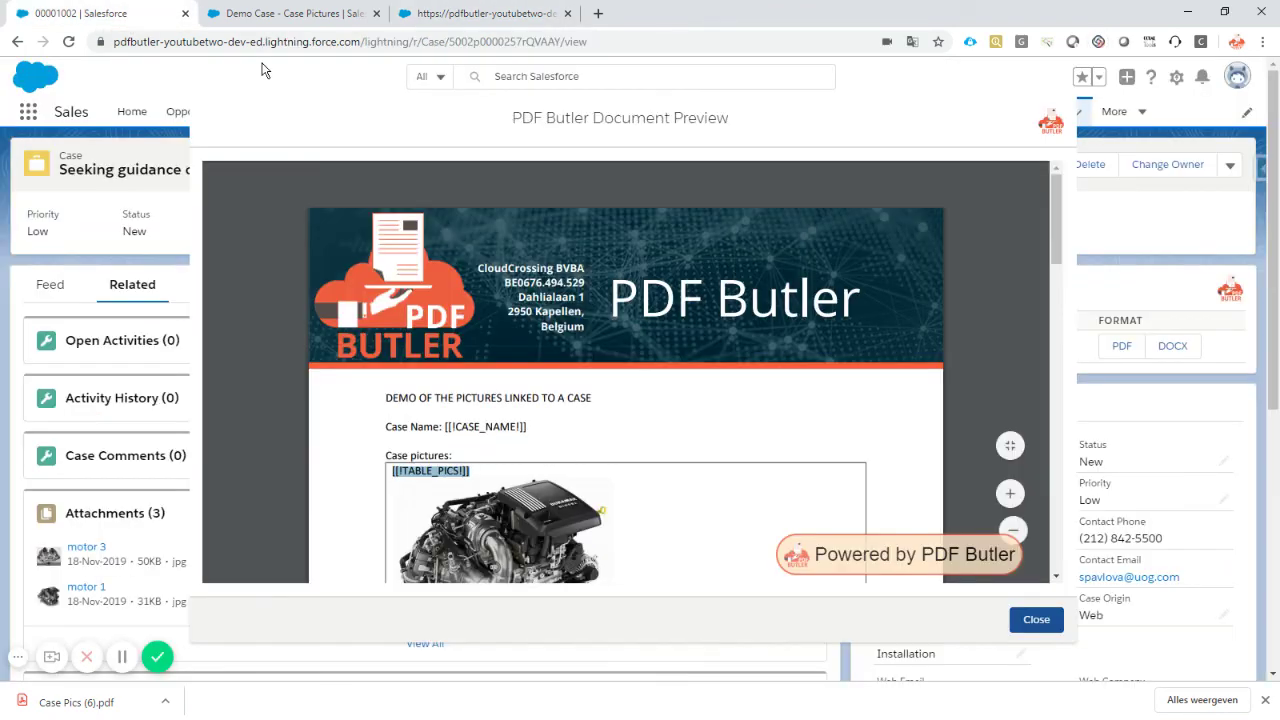
- Close the outdated preview and review the regenerated case PDF's motor pictures table, now tag-free
{"action": "left_click", "coordinate": [1036, 619]}
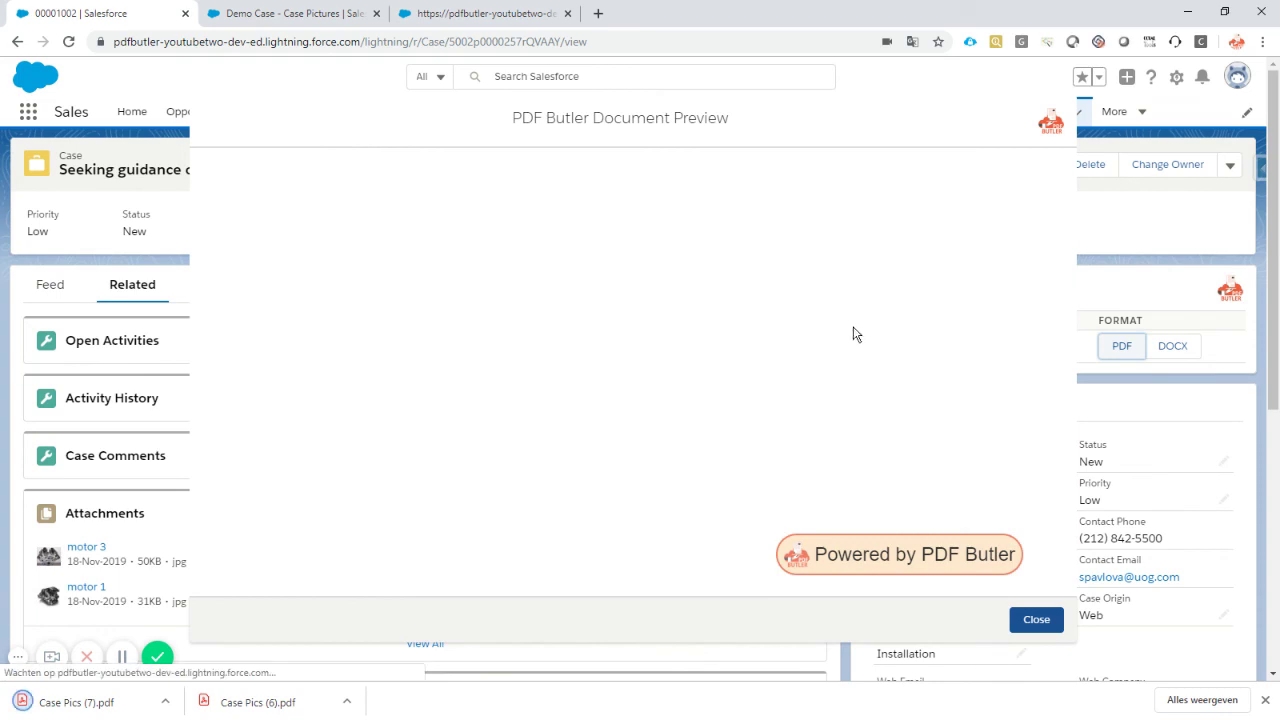
{"action": "scroll", "coordinate": [671, 302], "scroll_direction": "down", "scroll_amount": 3}
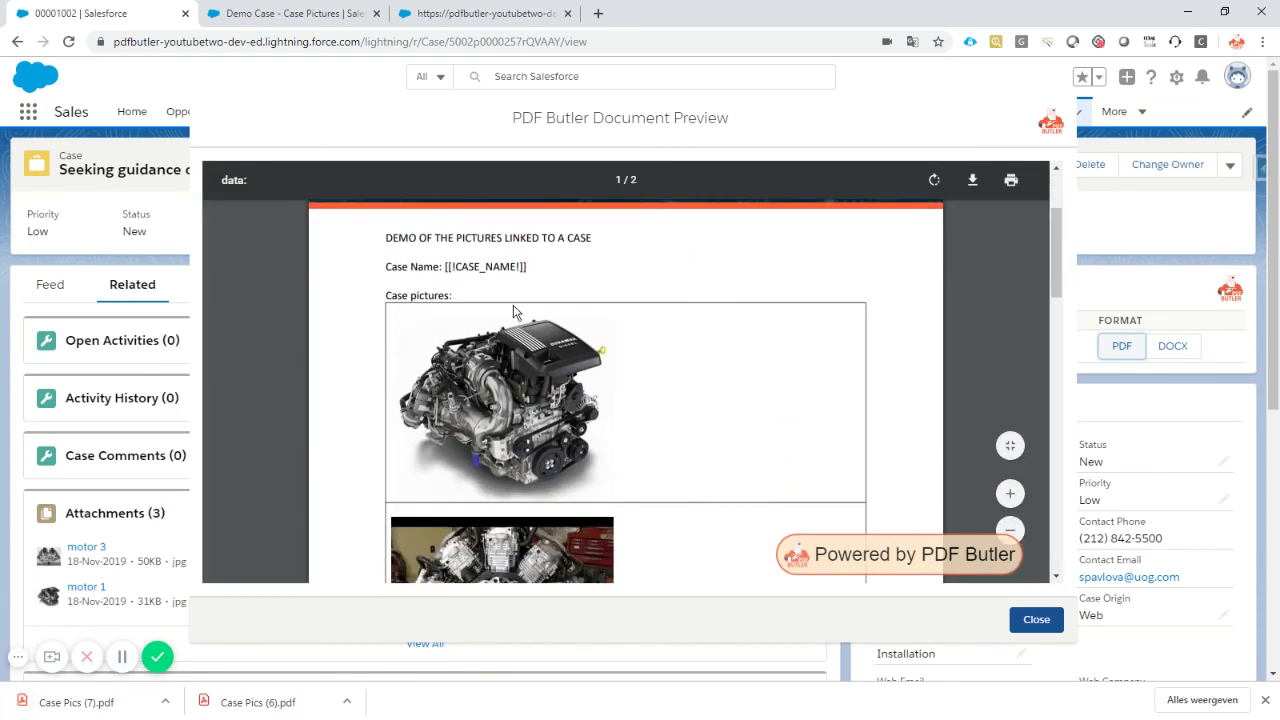
{"action": "scroll", "coordinate": [513, 312], "scroll_direction": "down", "scroll_amount": 10}
{"action": "scroll", "coordinate": [575, 302], "scroll_direction": "down", "scroll_amount": 4}
{"action": "scroll", "coordinate": [588, 307], "scroll_direction": "up", "scroll_amount": 2}
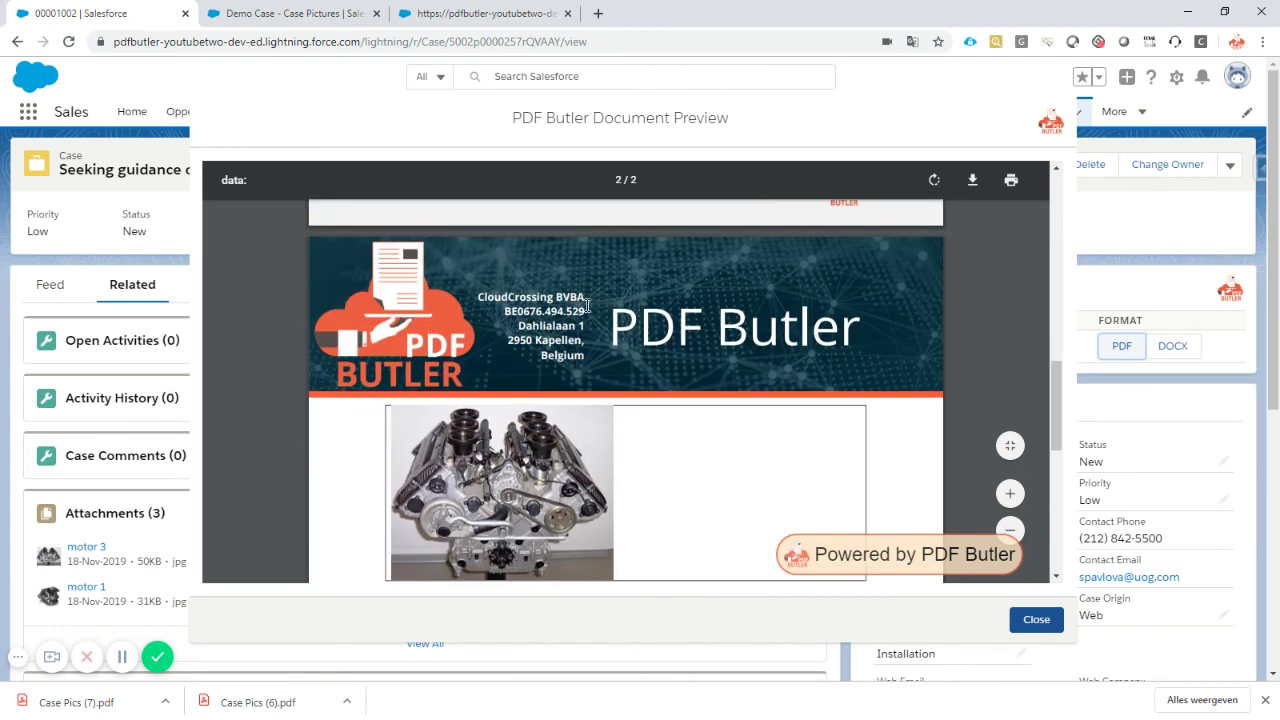
{"action": "scroll", "coordinate": [701, 367], "scroll_direction": "up", "scroll_amount": 10}
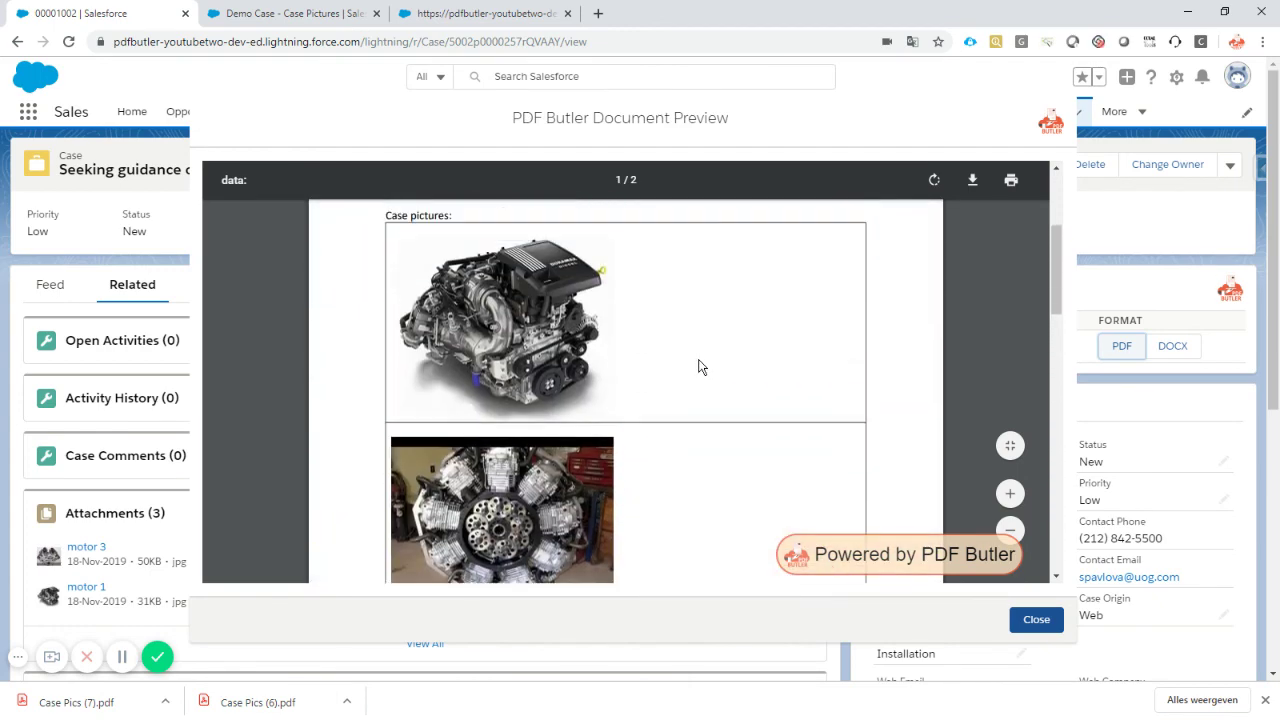
{"action": "scroll", "coordinate": [717, 356], "scroll_direction": "up", "scroll_amount": 2}
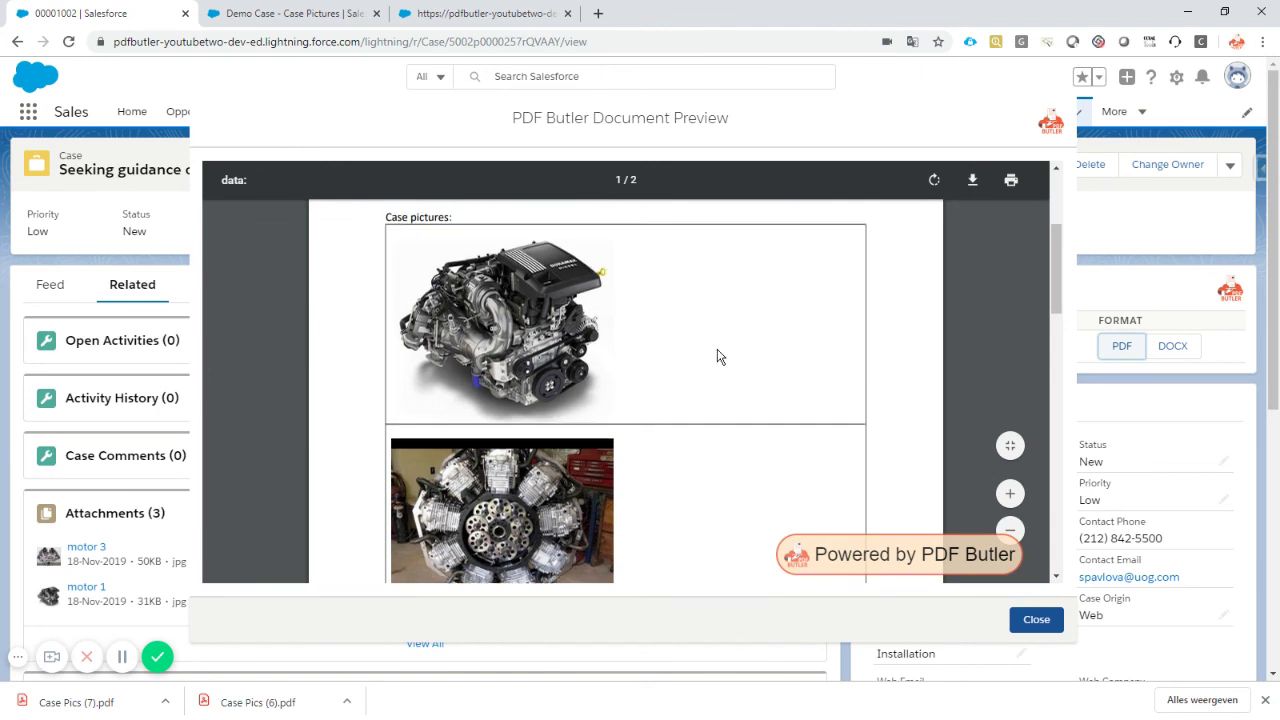